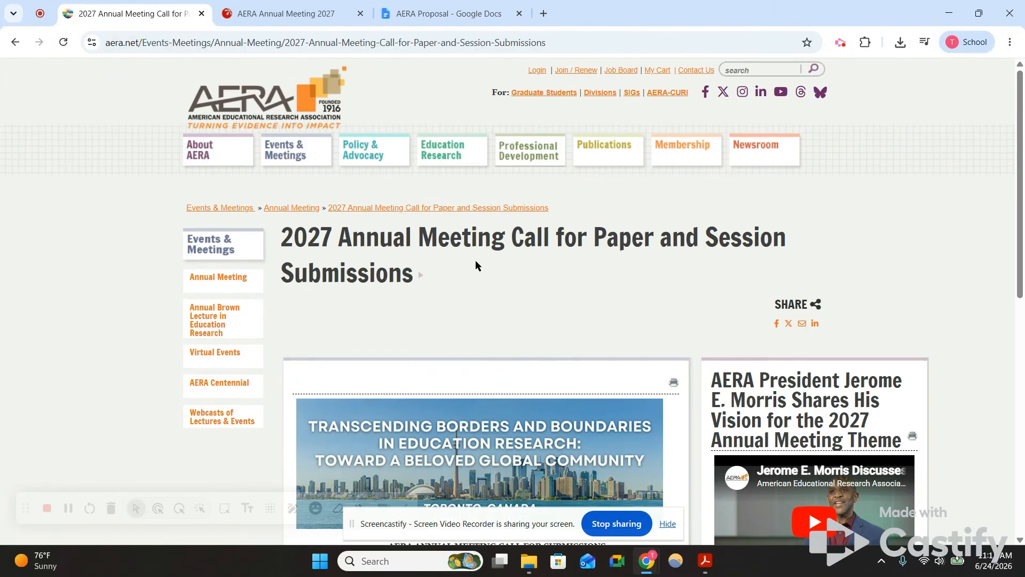
# Step: Open the submission login page linked under How to Submit in the 2027 AERA call for submissions
pyautogui.scroll(-3, 518, 261)
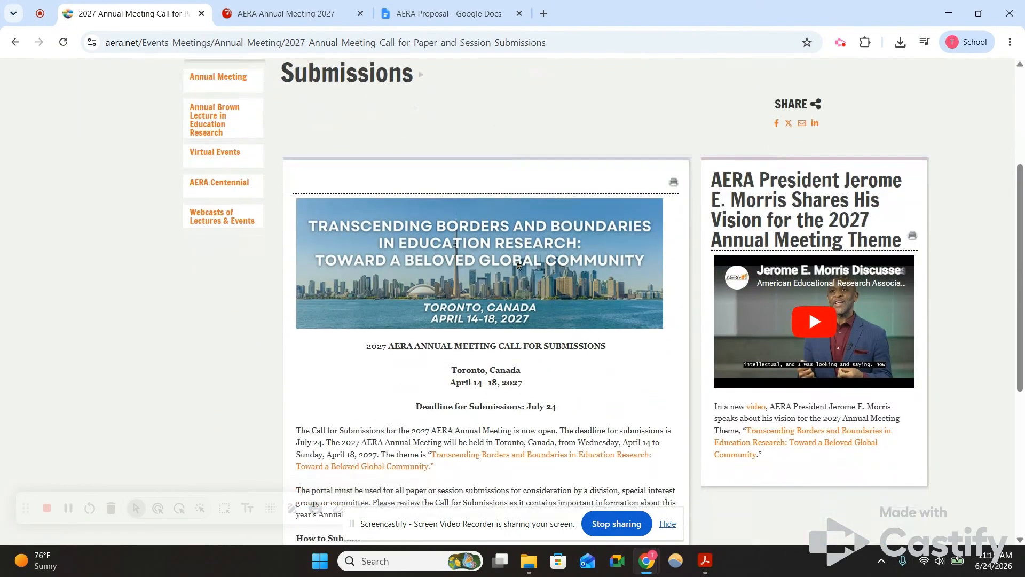
pyautogui.scroll(-1, 516, 267)
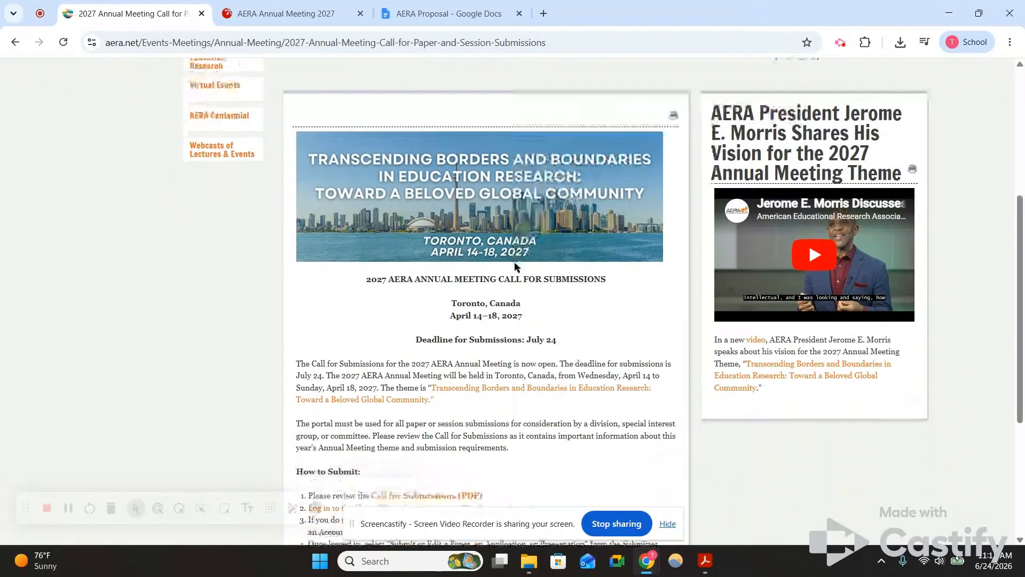
pyautogui.scroll(-3, 507, 268)
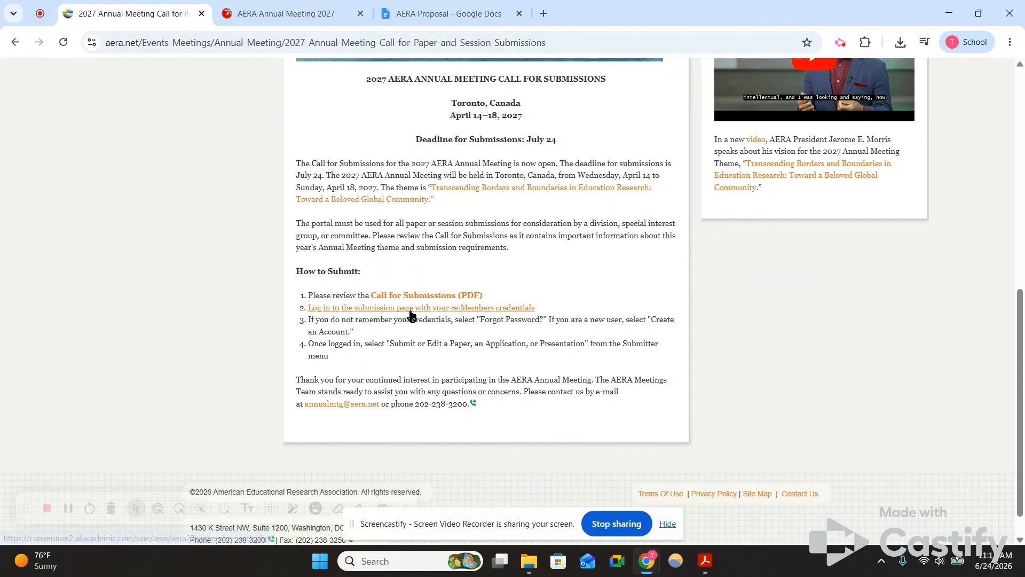
pyautogui.click(456, 309)
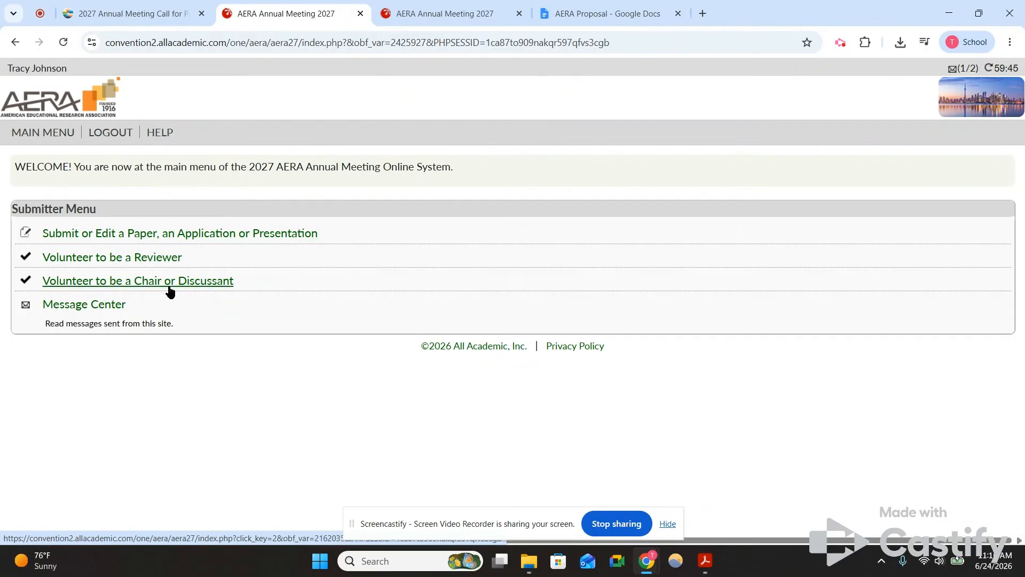
# Step: From the submitter options, start a new paper or session submission to the AERA Annual Meeting
pyautogui.click(141, 235)
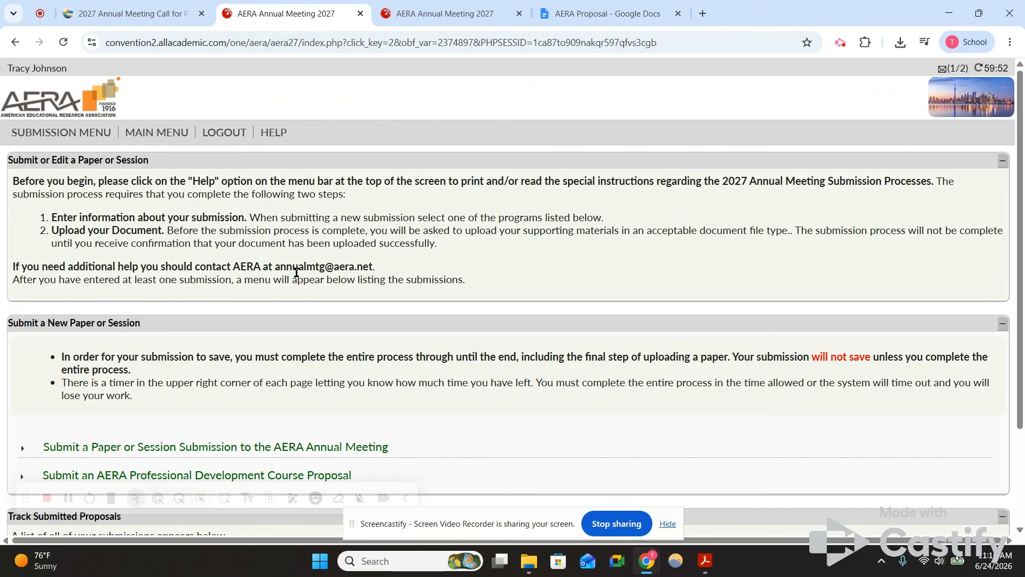
pyautogui.scroll(-2, 187, 335)
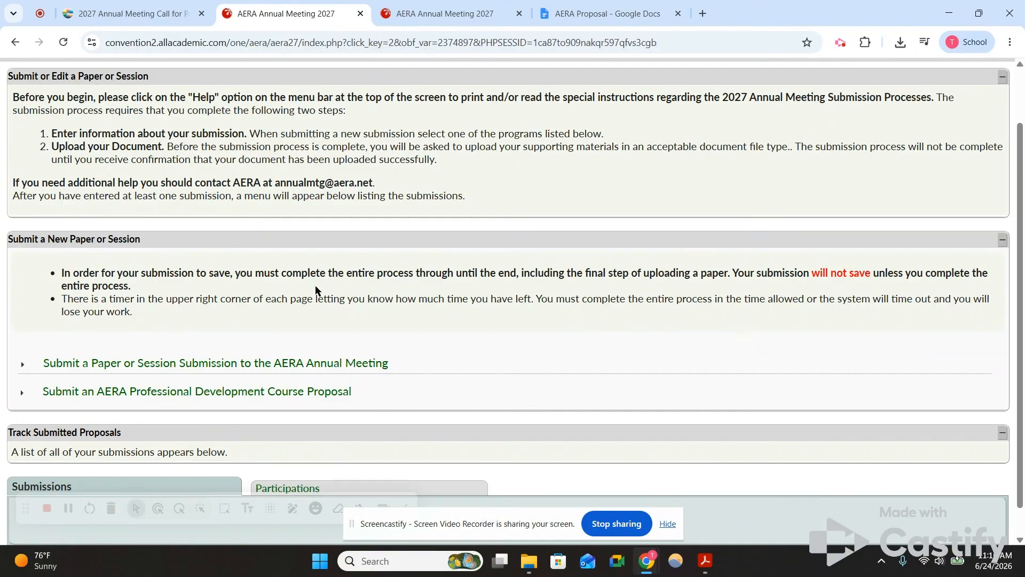
pyautogui.click(76, 367)
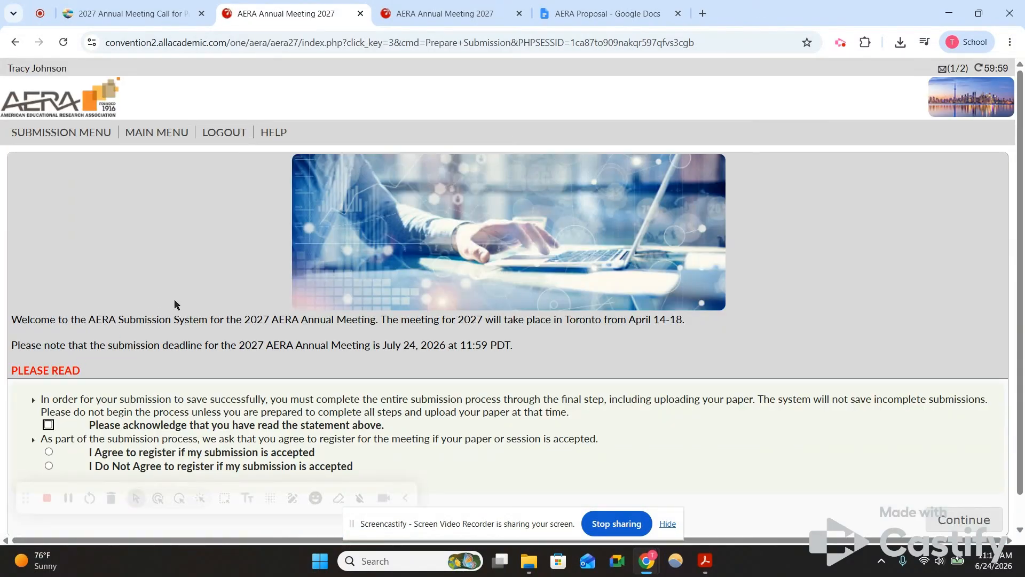
# Step: Acknowledge reading the submission statement, agree to register if the submission is accepted, and continue
pyautogui.scroll(-1, 175, 304)
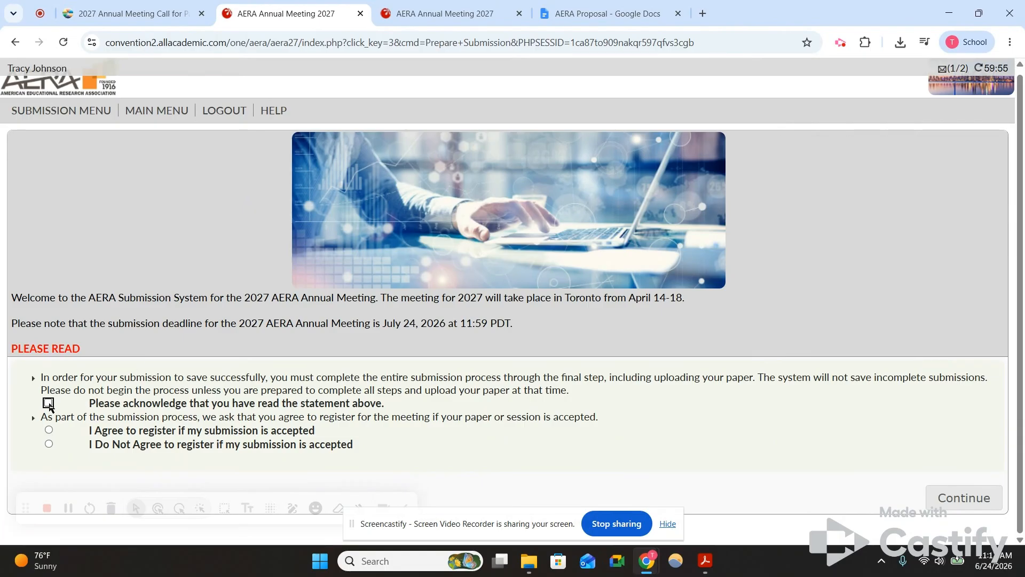
pyautogui.click(48, 404)
pyautogui.click(48, 431)
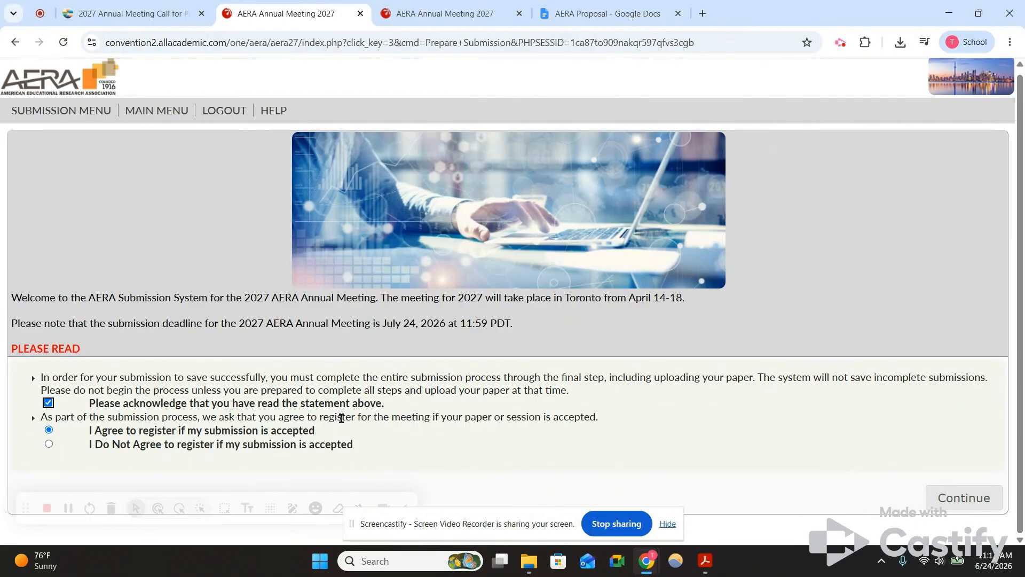
pyautogui.click(981, 498)
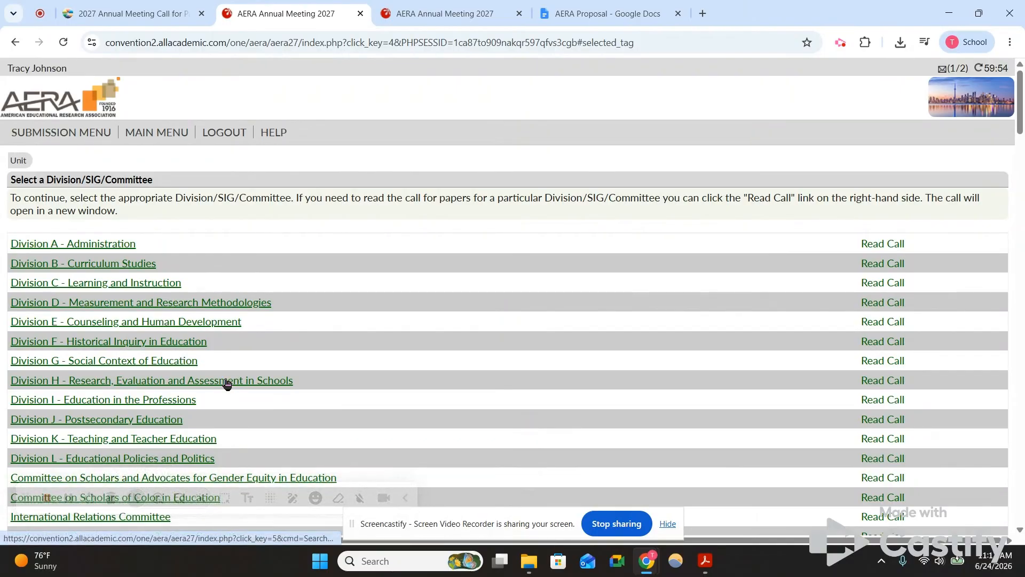
# Step: Choose SIG-Research in Reading and Literacy as the unit for the submission
pyautogui.scroll(-4, 227, 383)
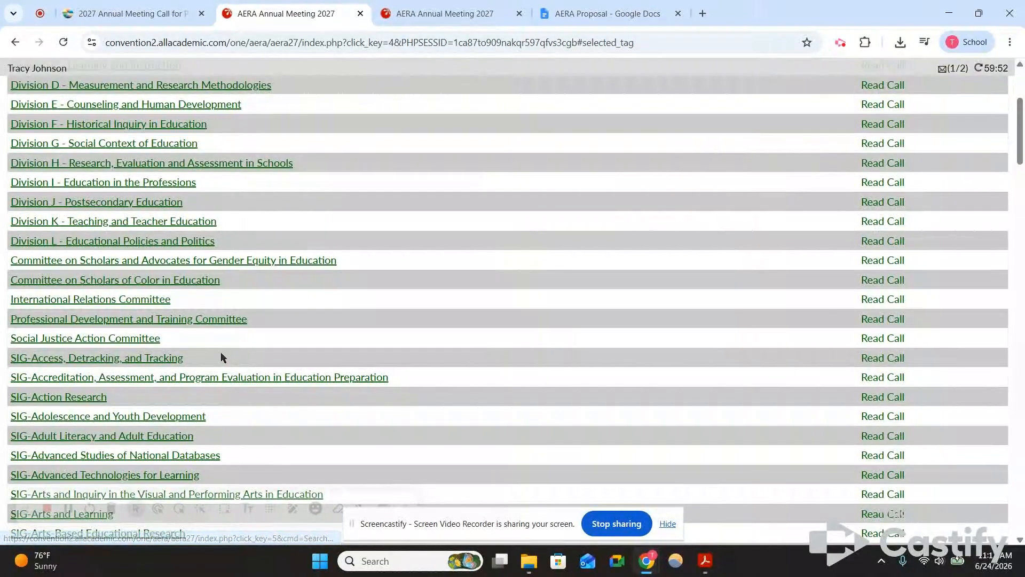
pyautogui.scroll(-7, 221, 337)
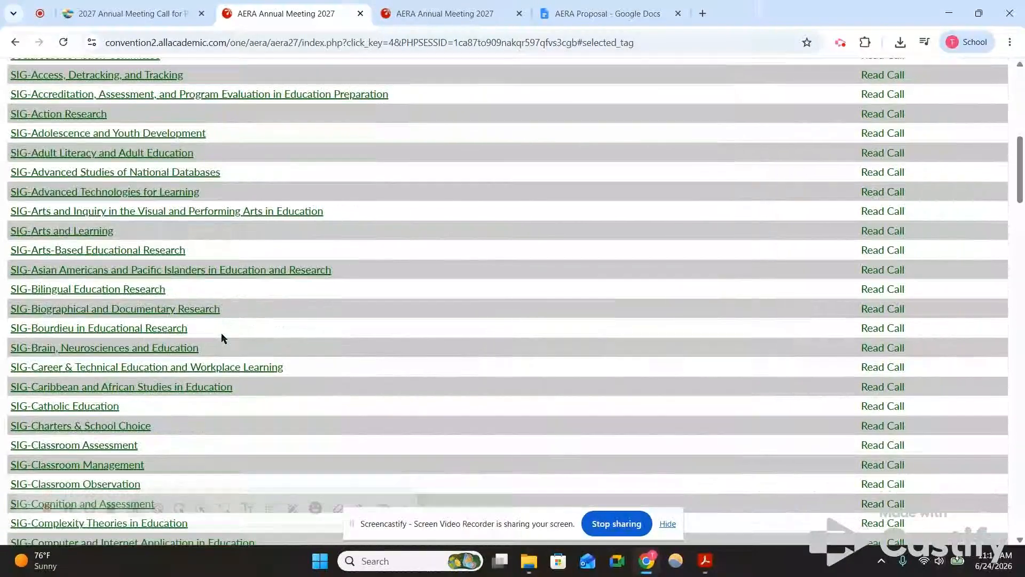
pyautogui.scroll(-4, 223, 337)
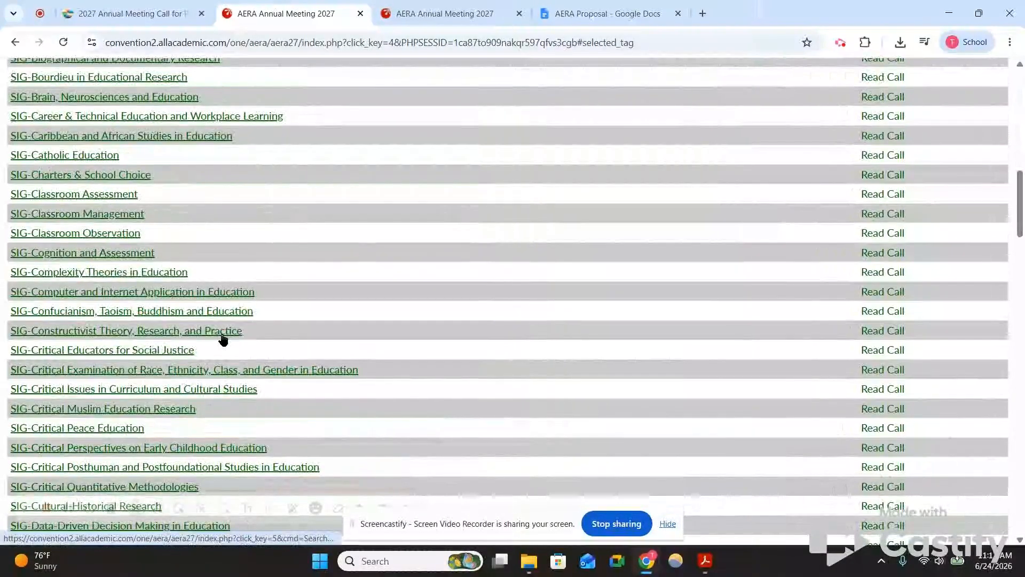
pyautogui.scroll(-4, 223, 337)
pyautogui.scroll(-14, 223, 338)
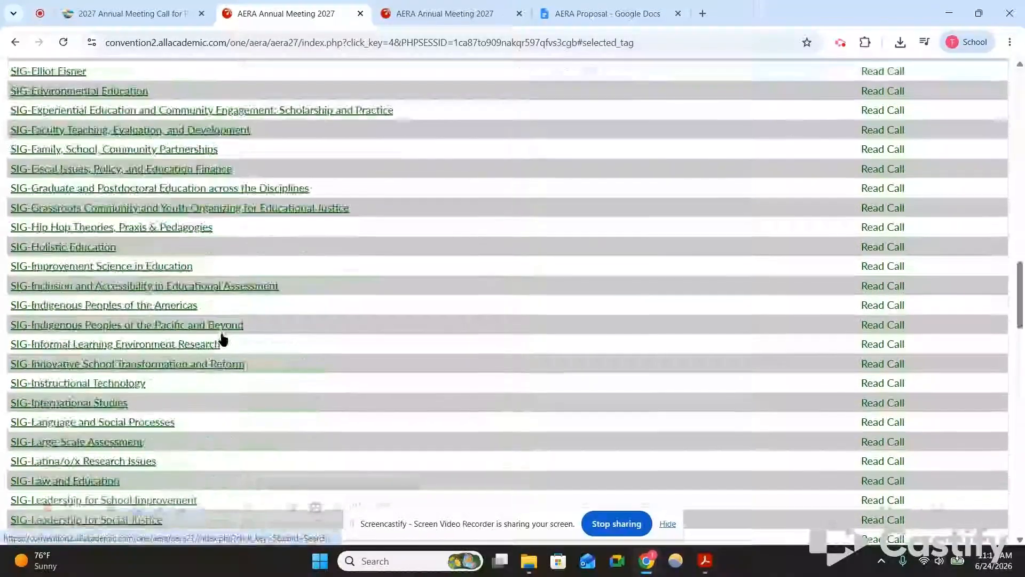
pyautogui.scroll(-9, 224, 337)
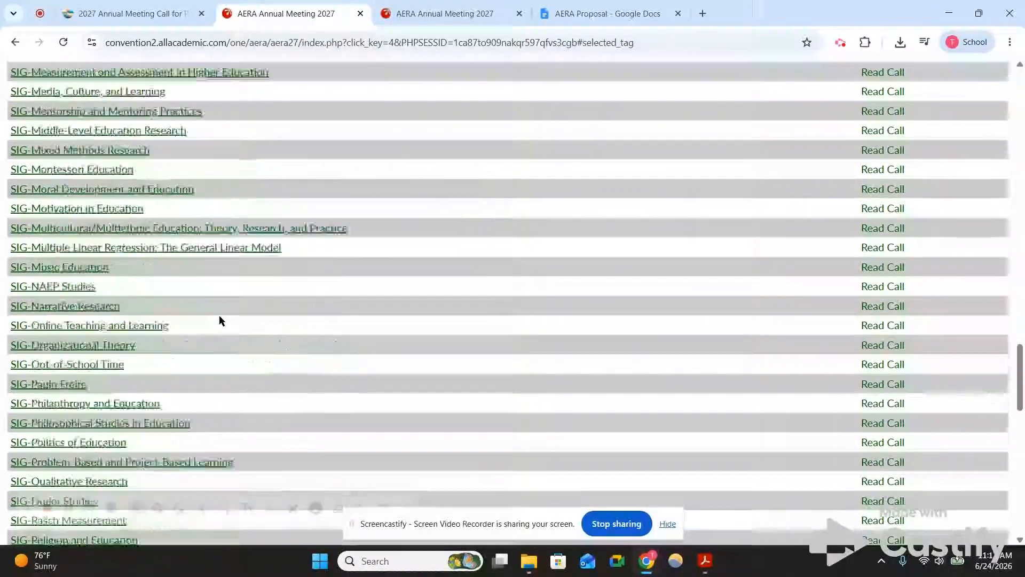
pyautogui.scroll(-3, 219, 320)
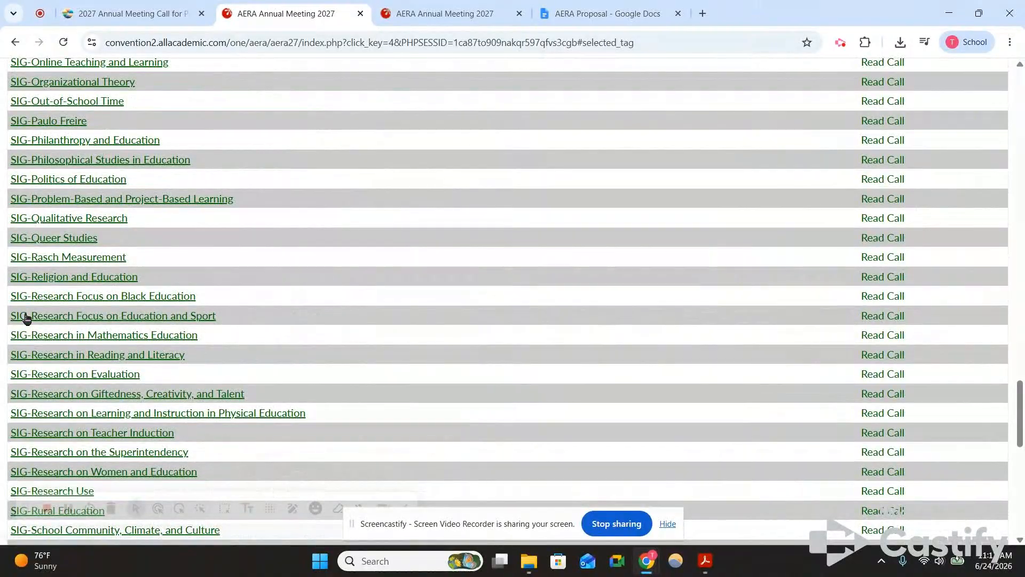
pyautogui.click(66, 359)
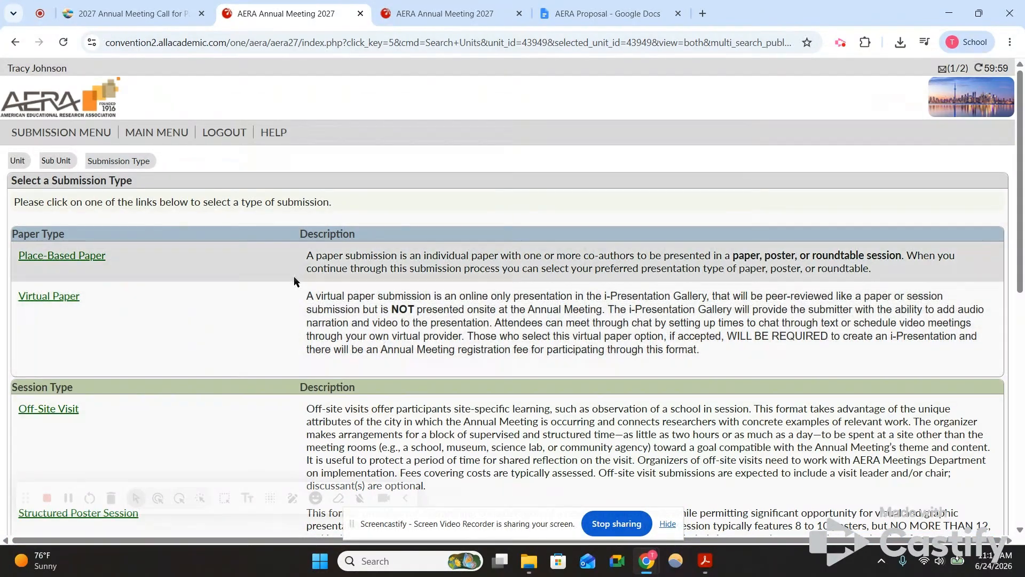
# Step: Review the submission type descriptions and select Place-Based Paper
pyautogui.scroll(-6, 267, 279)
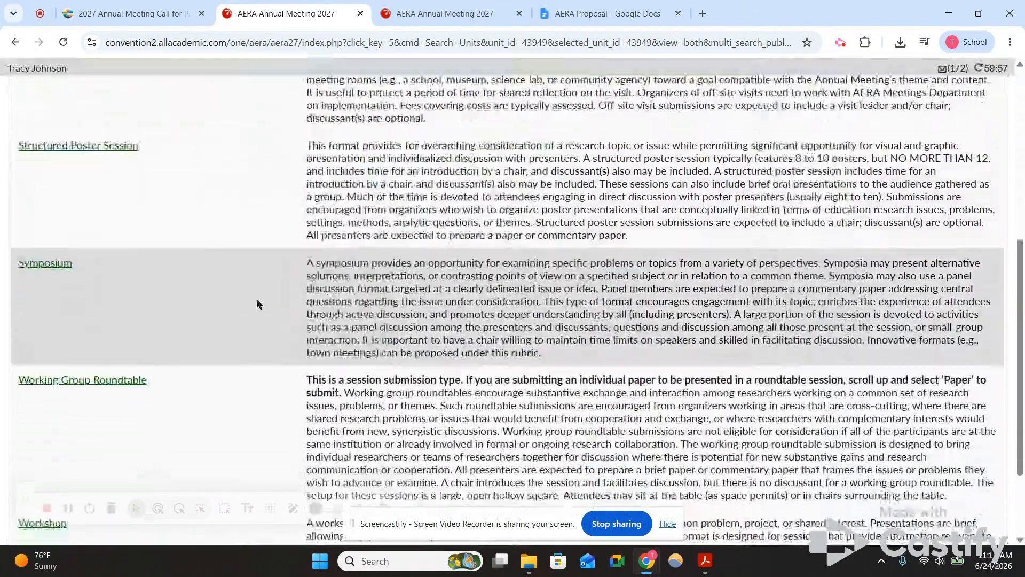
pyautogui.scroll(-2, 256, 303)
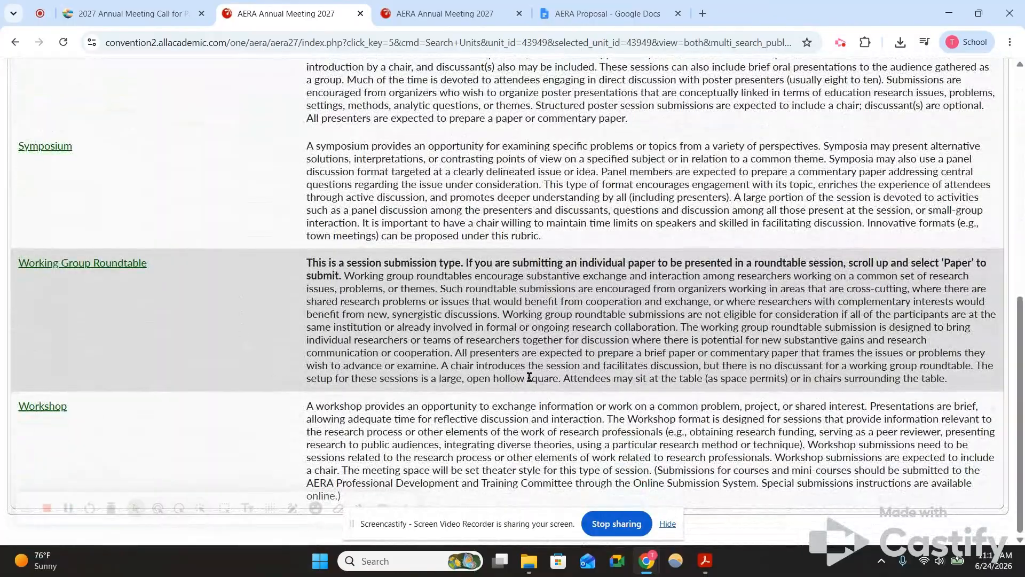
pyautogui.scroll(10, 529, 377)
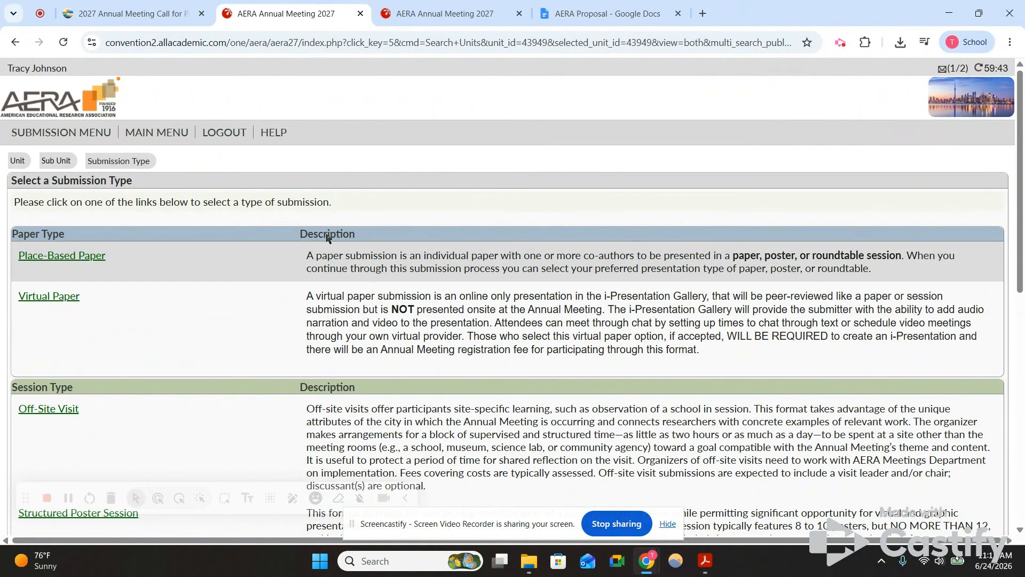
pyautogui.click(94, 259)
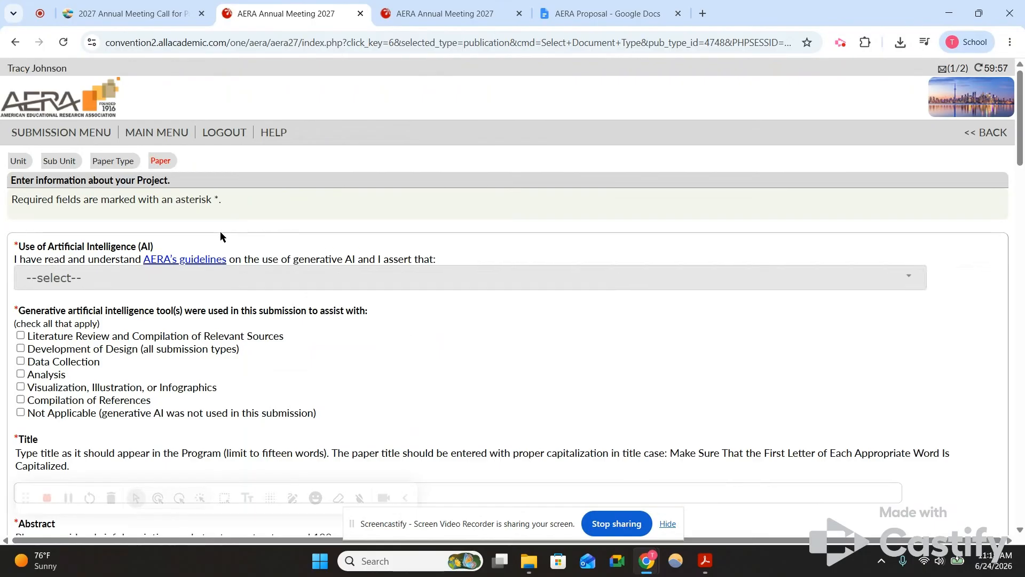
# Step: Declare that generative AI was not used to produce the submission and mark the AI assistance question Not Applicable
pyautogui.scroll(-2, 386, 213)
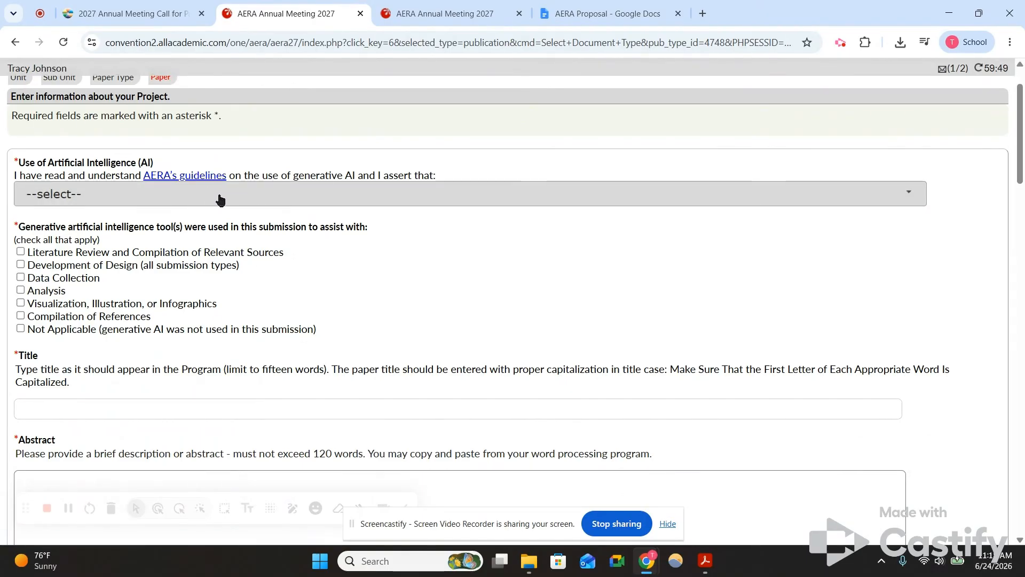
pyautogui.click(142, 198)
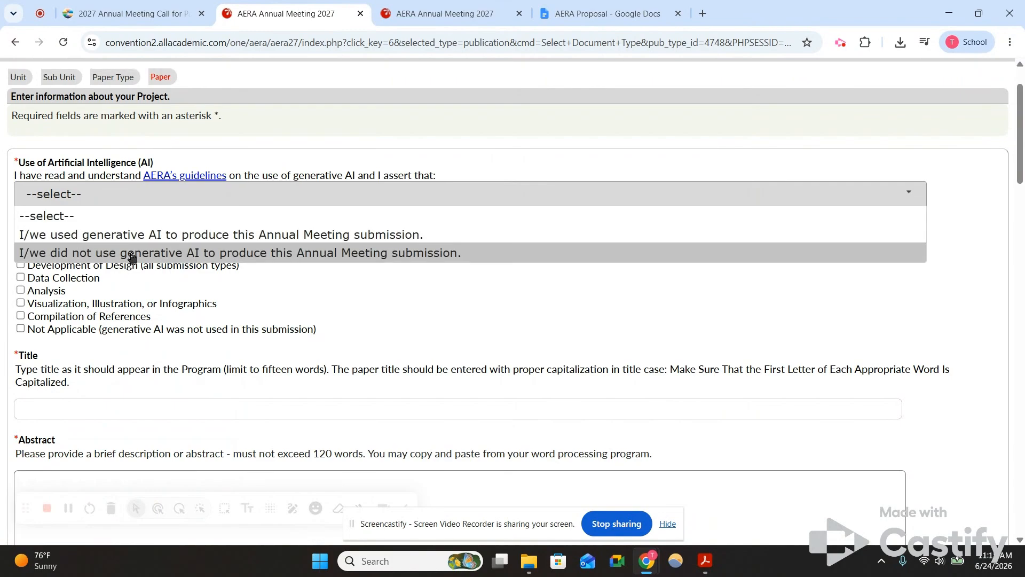
pyautogui.click(132, 258)
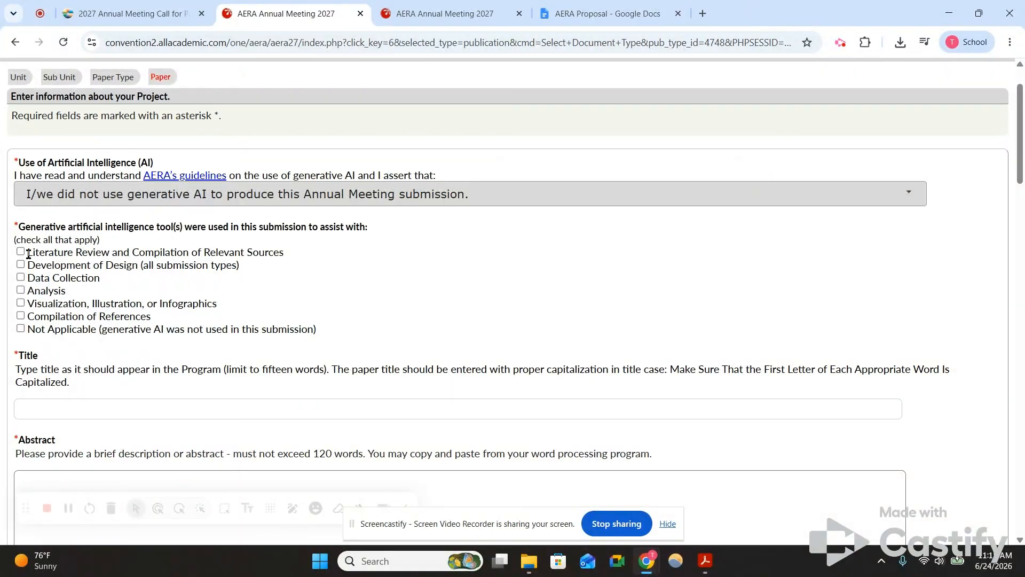
pyautogui.click(20, 328)
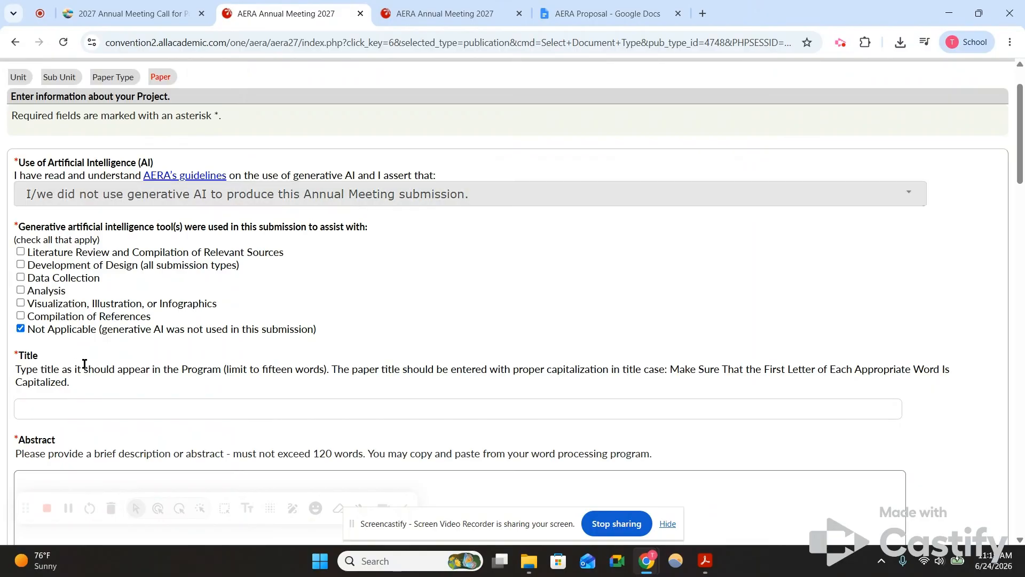
# Step: Copy the title "Examining Differences in Word-Solving Actions when Reading Decodable and Leveled Text" from the AERA Proposal Google Doc into the Title field
pyautogui.scroll(-1, 275, 275)
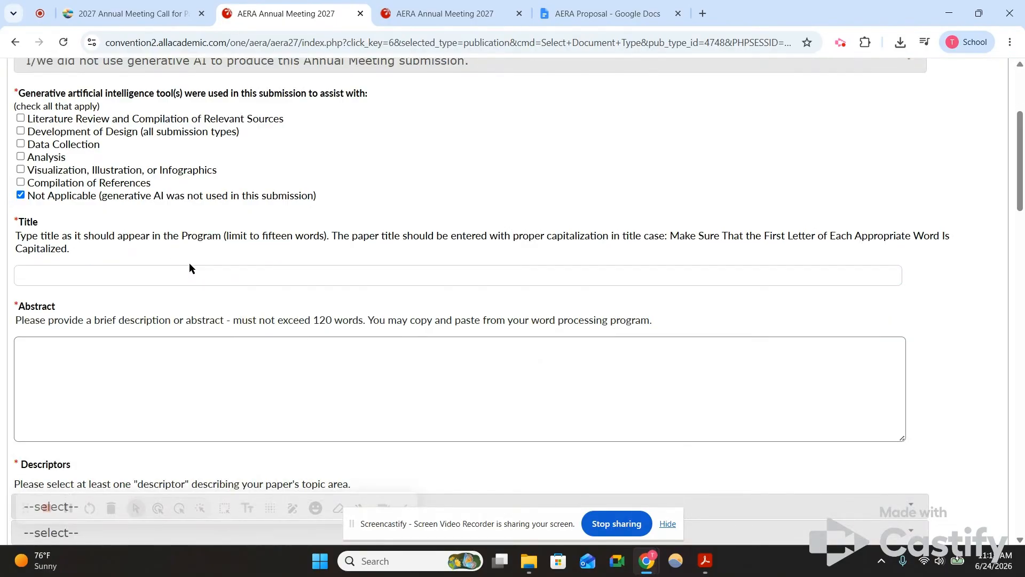
pyautogui.click(621, 15)
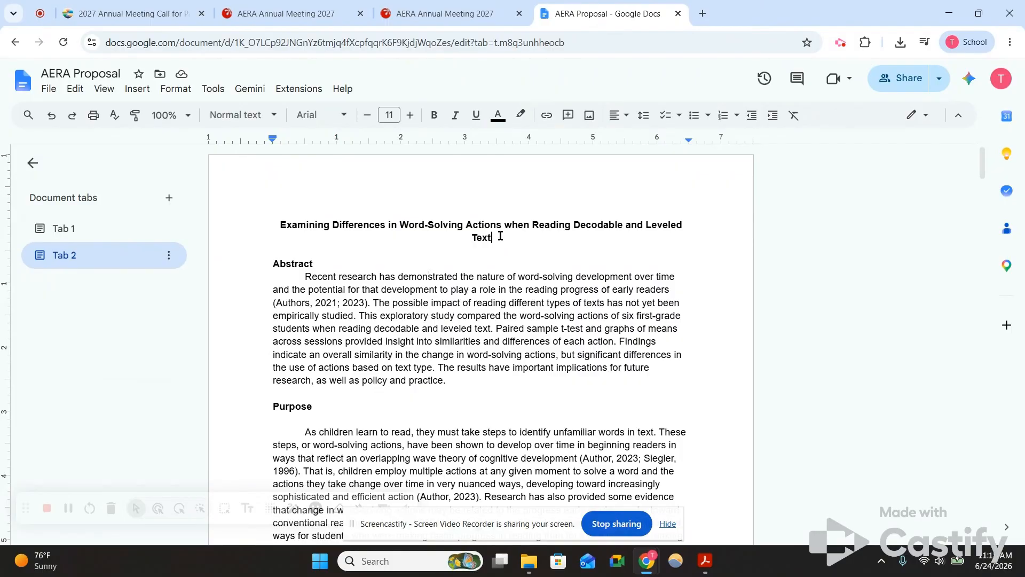
pyautogui.moveTo(500, 235); pyautogui.dragTo(286, 224)
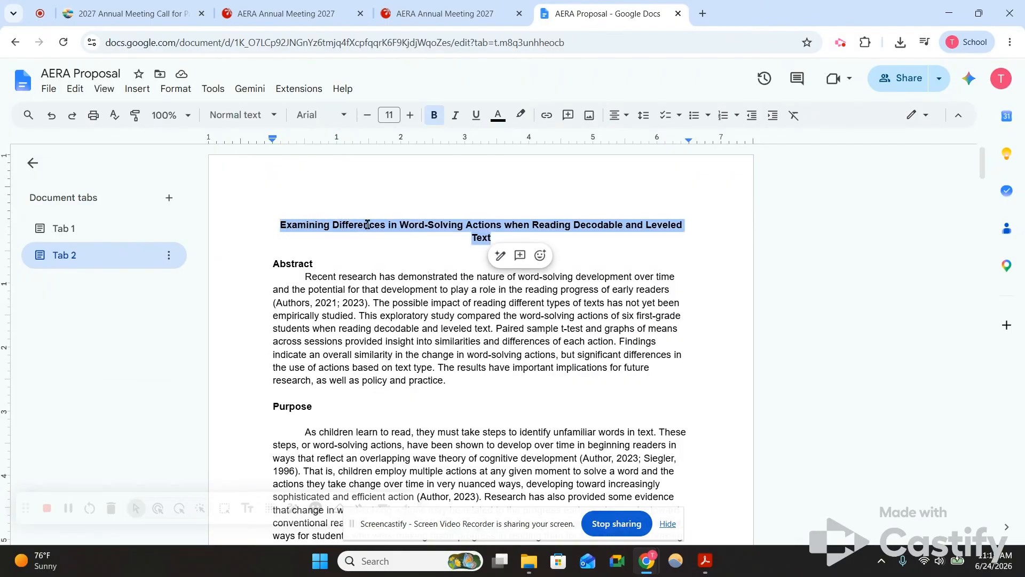
pyautogui.rightClick(367, 224)
pyautogui.click(412, 149)
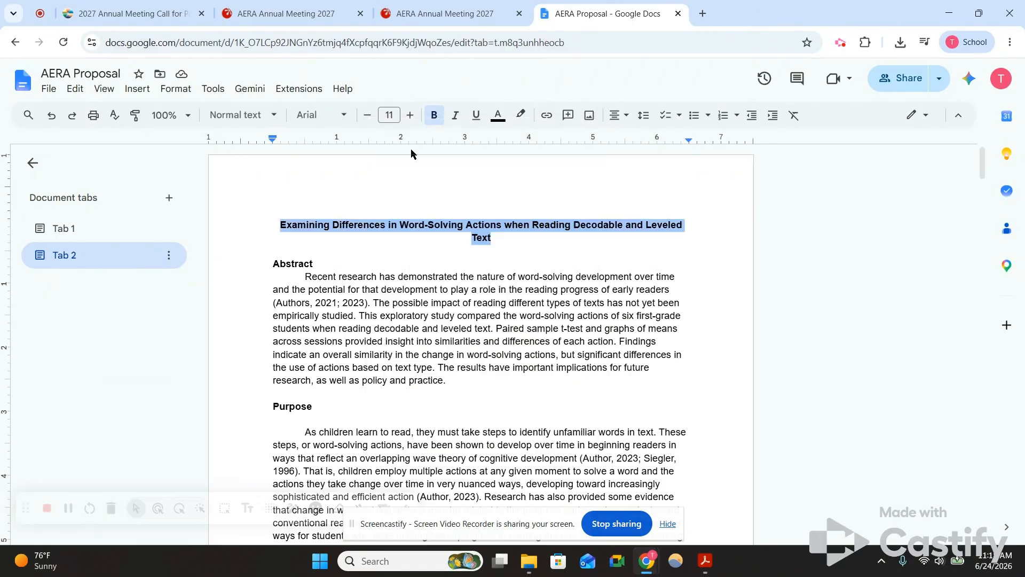
pyautogui.click(287, 13)
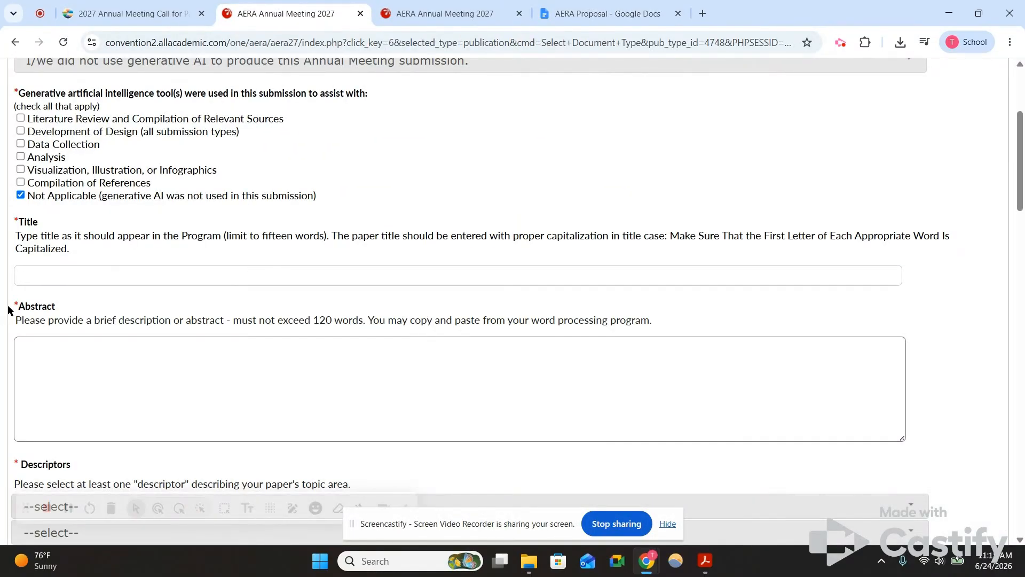
pyautogui.click(33, 271)
pyautogui.rightClick(33, 271)
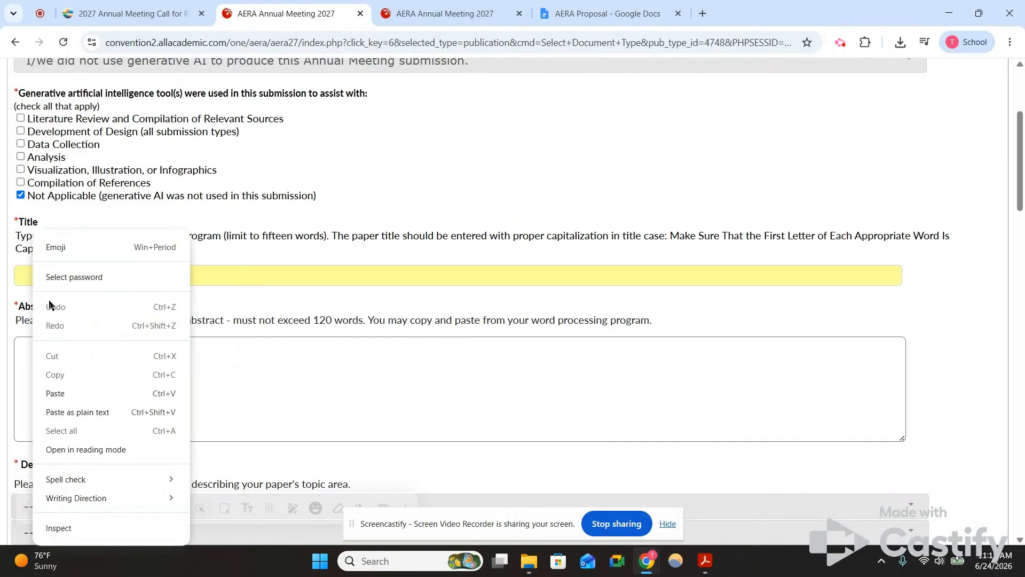
pyautogui.click(56, 394)
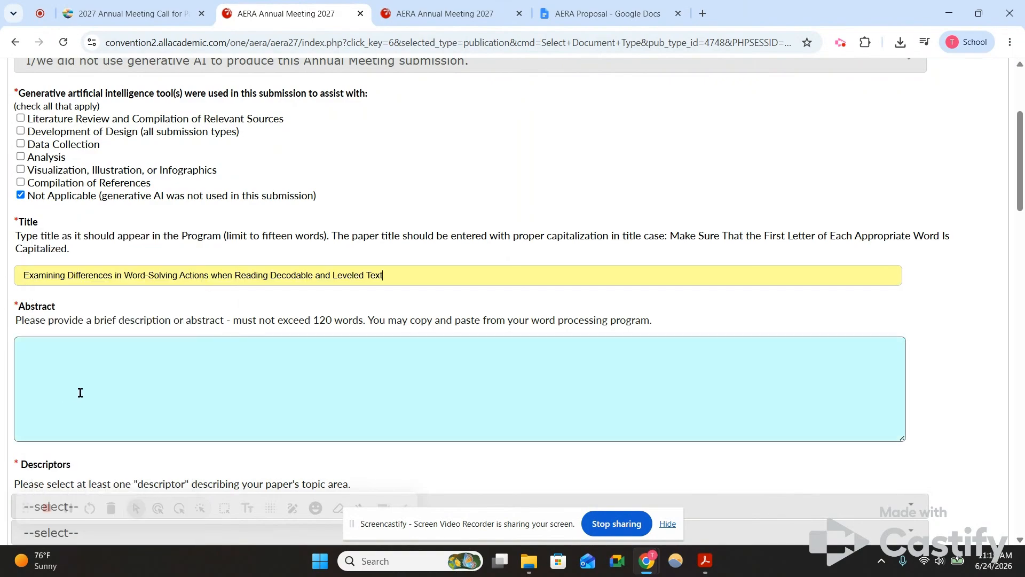
# Step: Copy the abstract paragraph from the AERA Proposal Google Doc into the submission form's Abstract field
pyautogui.click(633, 13)
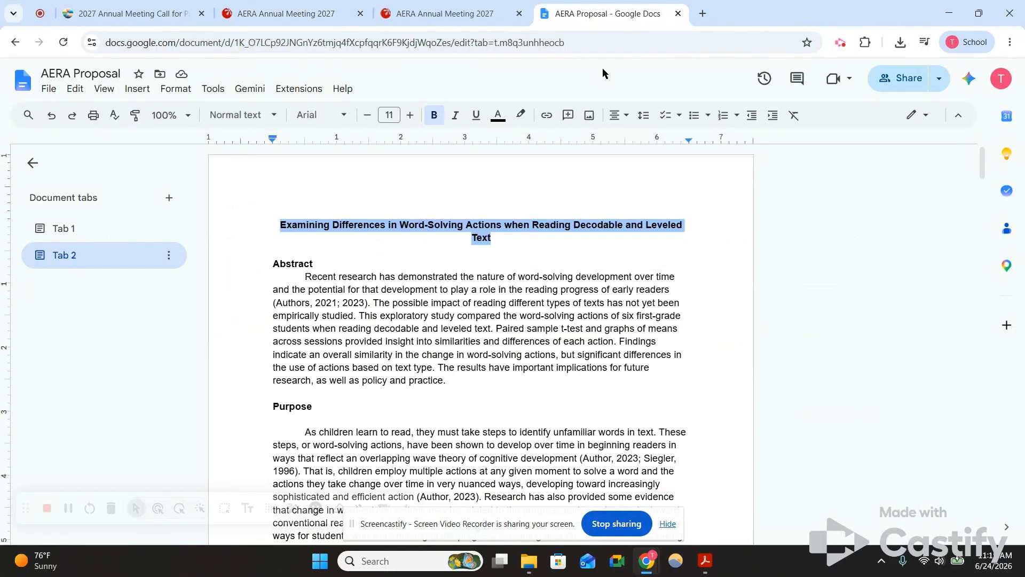
pyautogui.moveTo(446, 380); pyautogui.dragTo(298, 283)
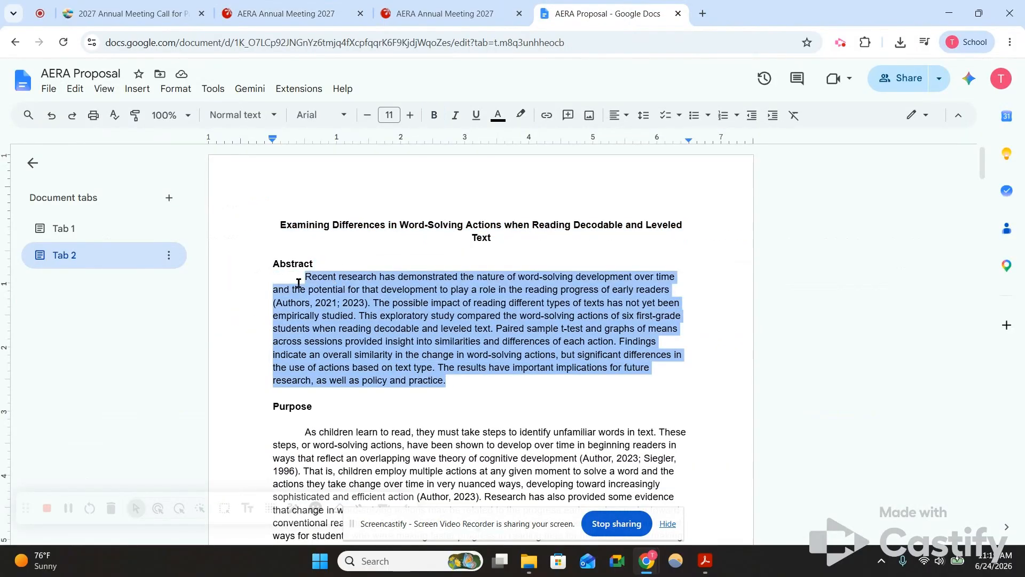
pyautogui.rightClick(347, 316)
pyautogui.click(413, 153)
pyautogui.click(286, 13)
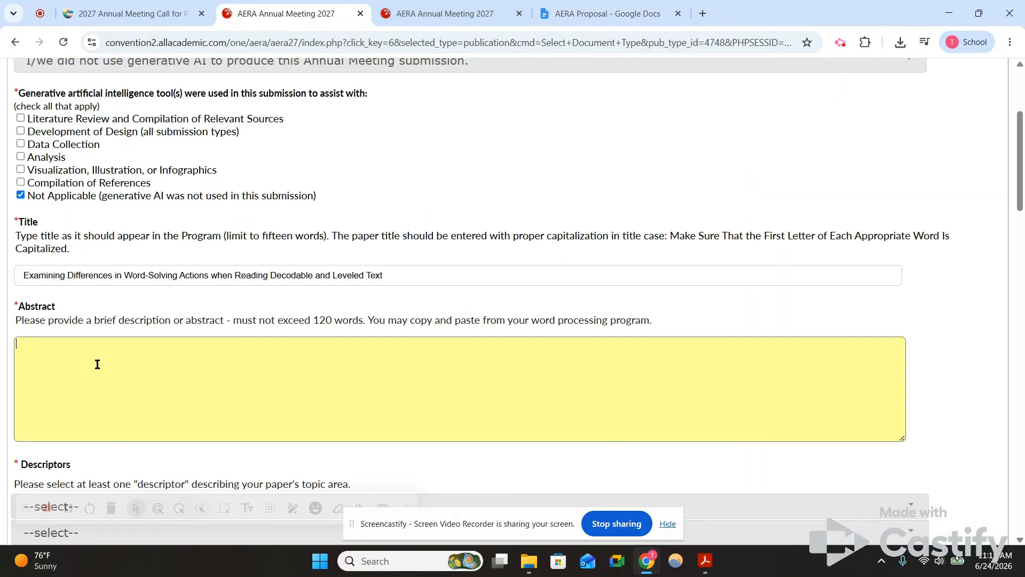
pyautogui.rightClick(47, 353)
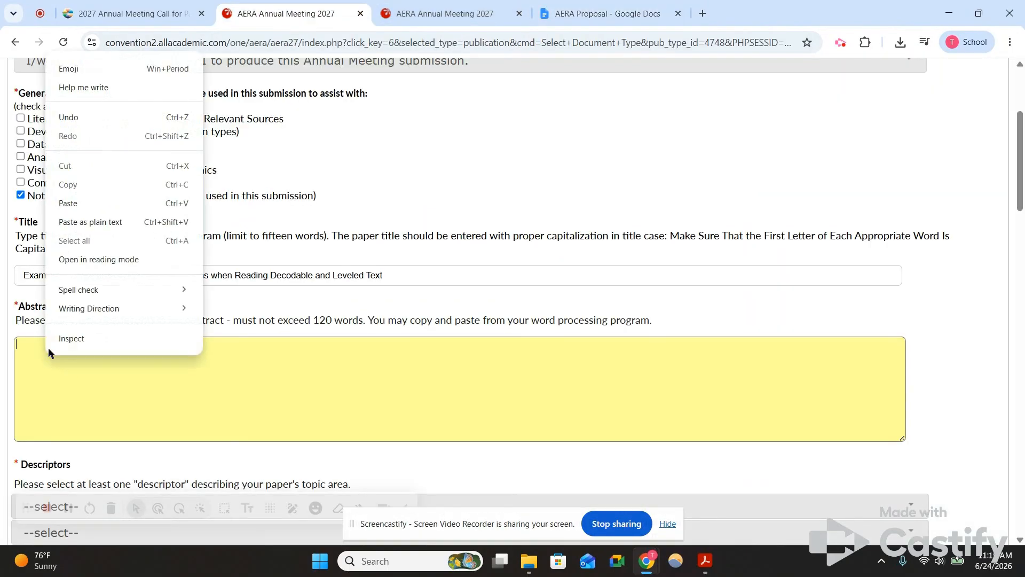
pyautogui.click(100, 201)
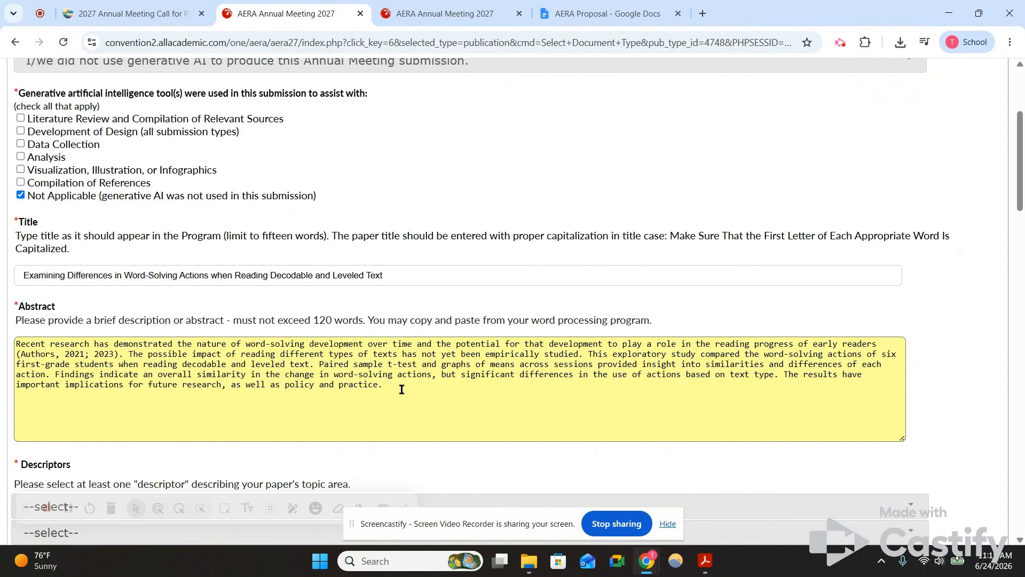
# Step: Set the paper's first descriptor to Ability Grouping and the second descriptor to Reading
pyautogui.scroll(-3, 415, 369)
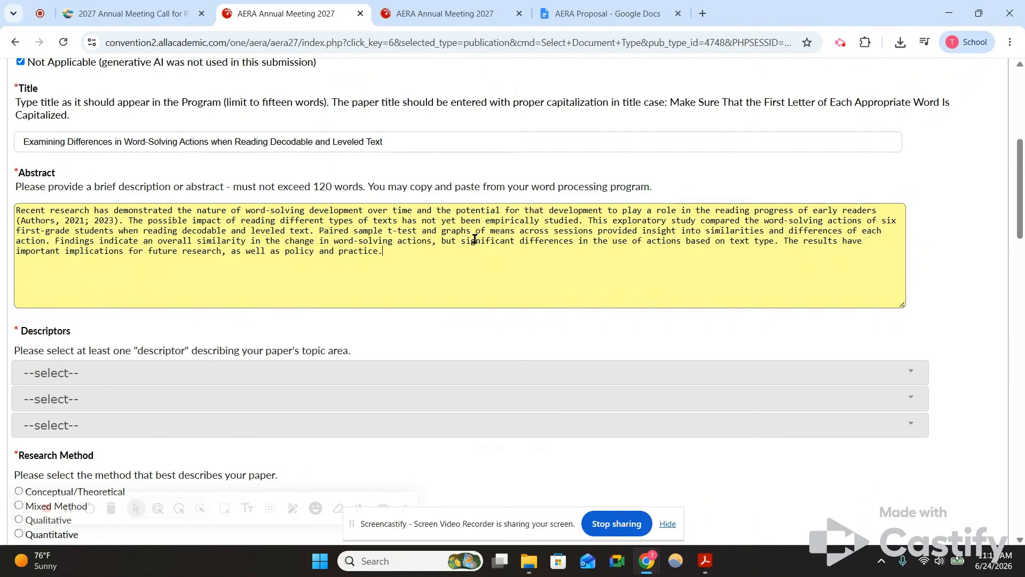
pyautogui.scroll(-4, 474, 240)
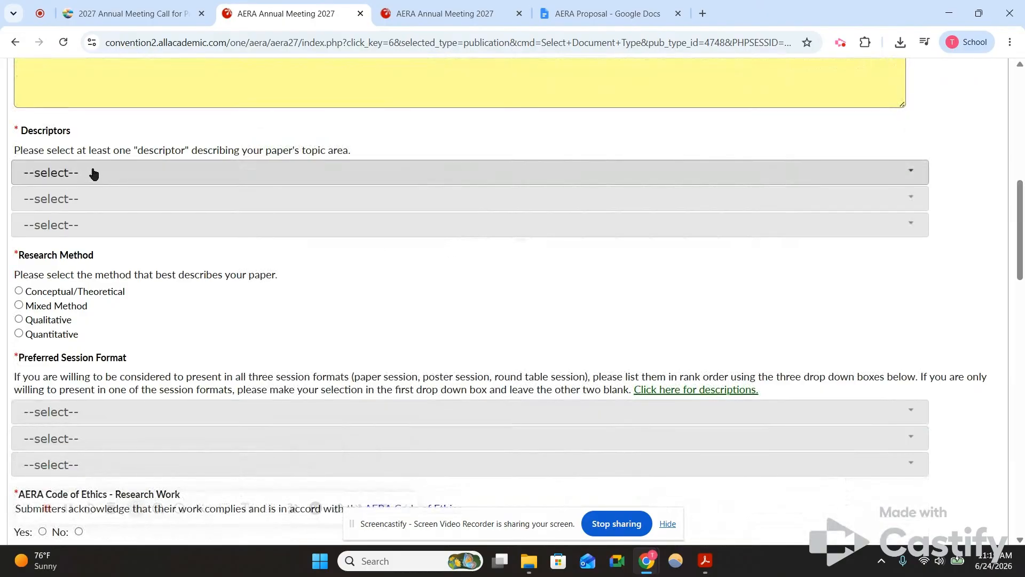
pyautogui.click(93, 172)
pyautogui.click(92, 214)
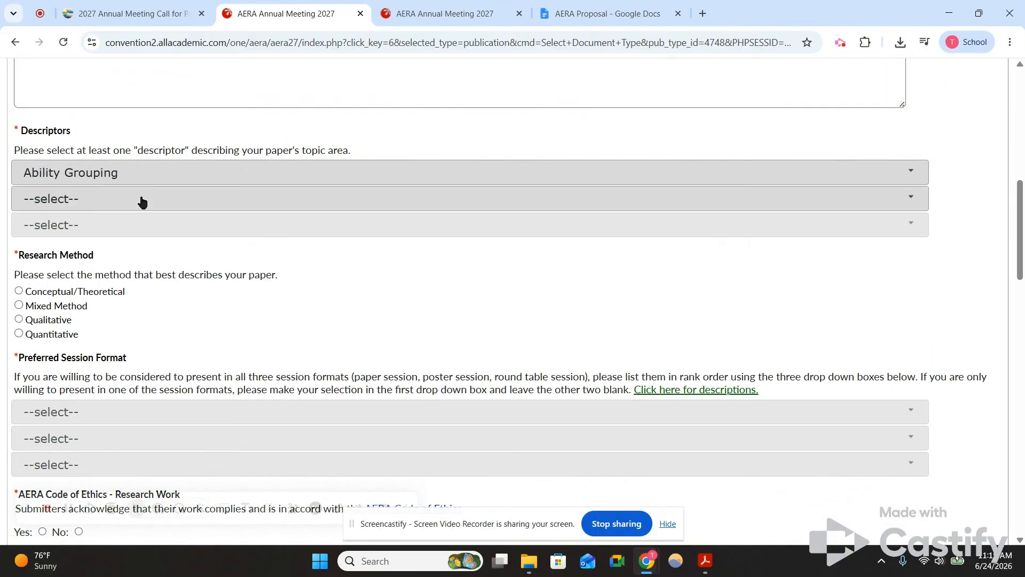
pyautogui.click(142, 201)
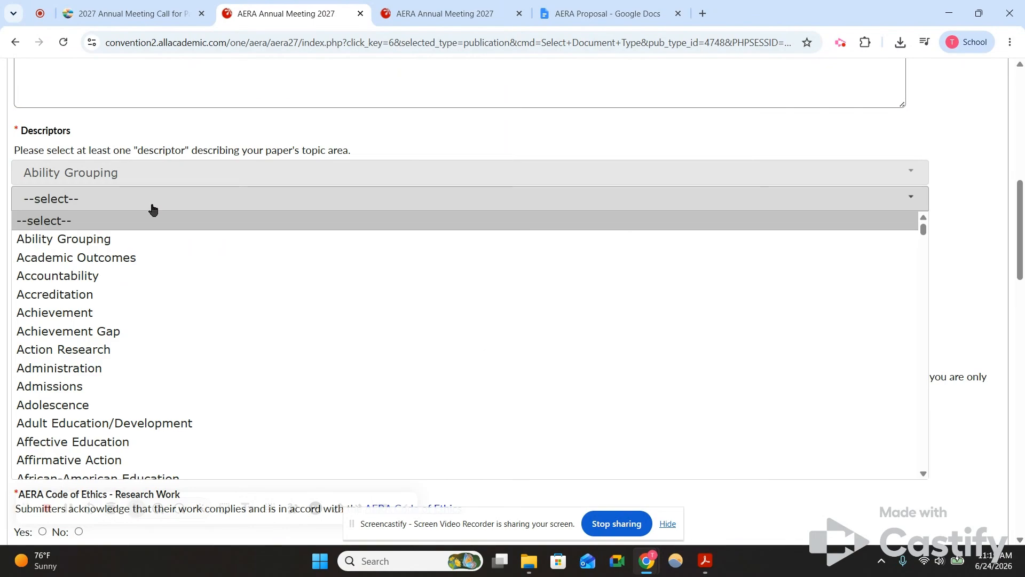
pyautogui.press('r')
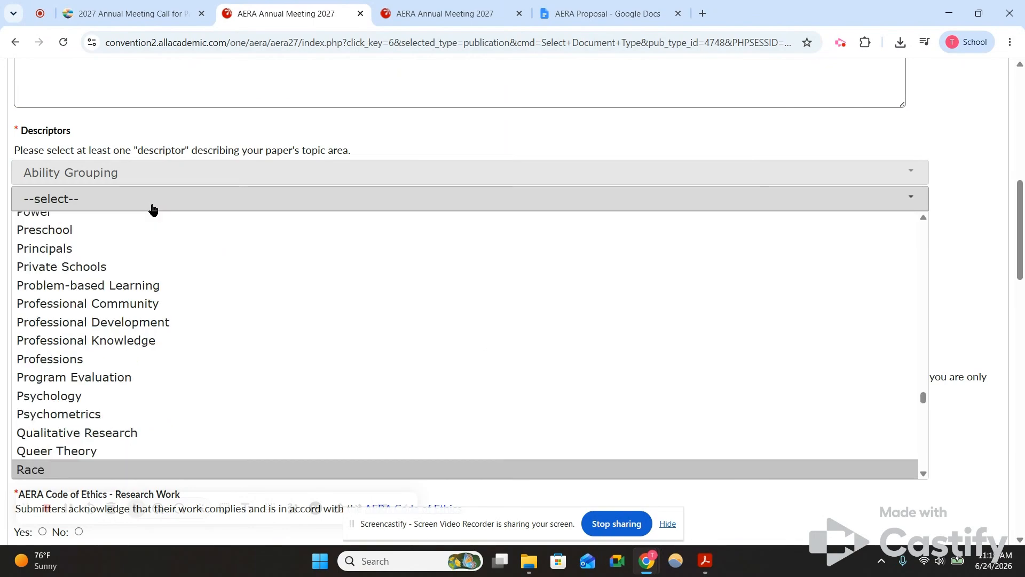
pyautogui.press('e')
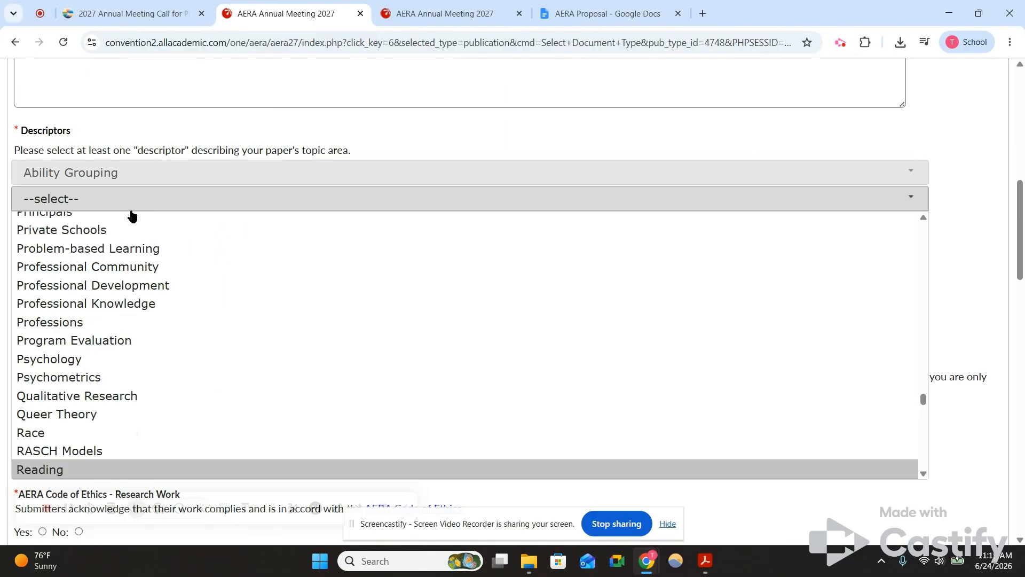
pyautogui.scroll(-3, 74, 445)
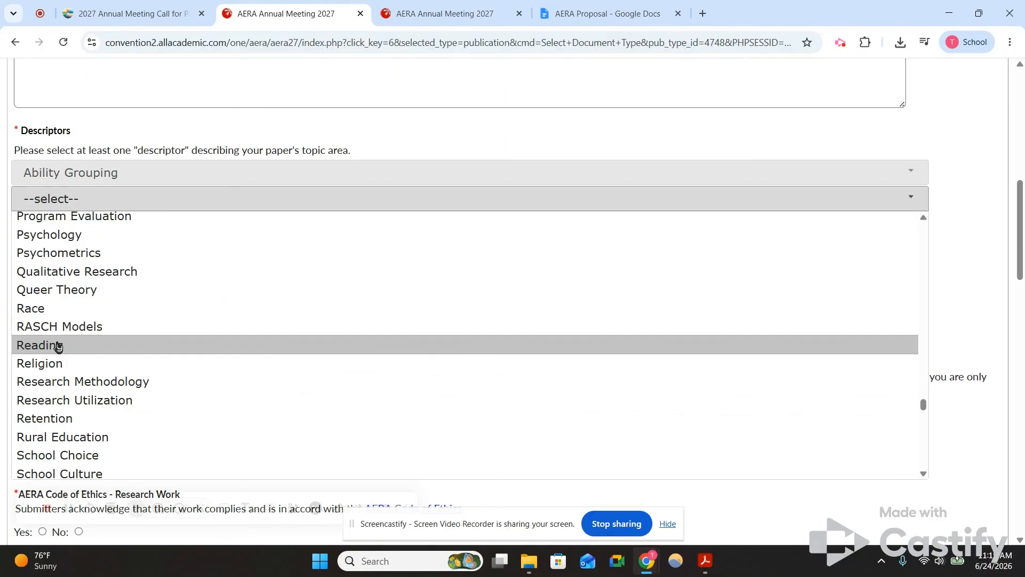
pyautogui.click(59, 347)
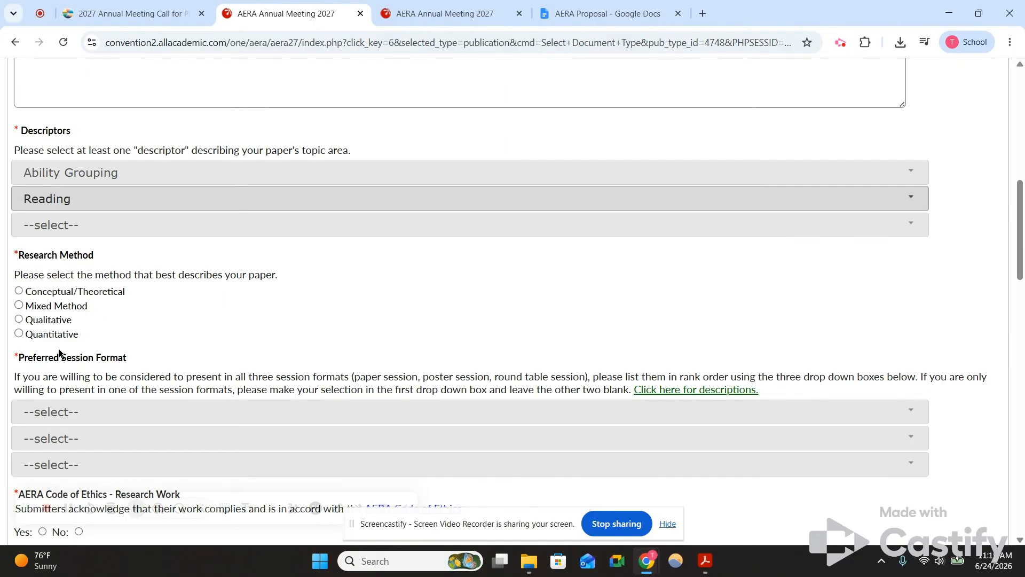
pyautogui.click(459, 234)
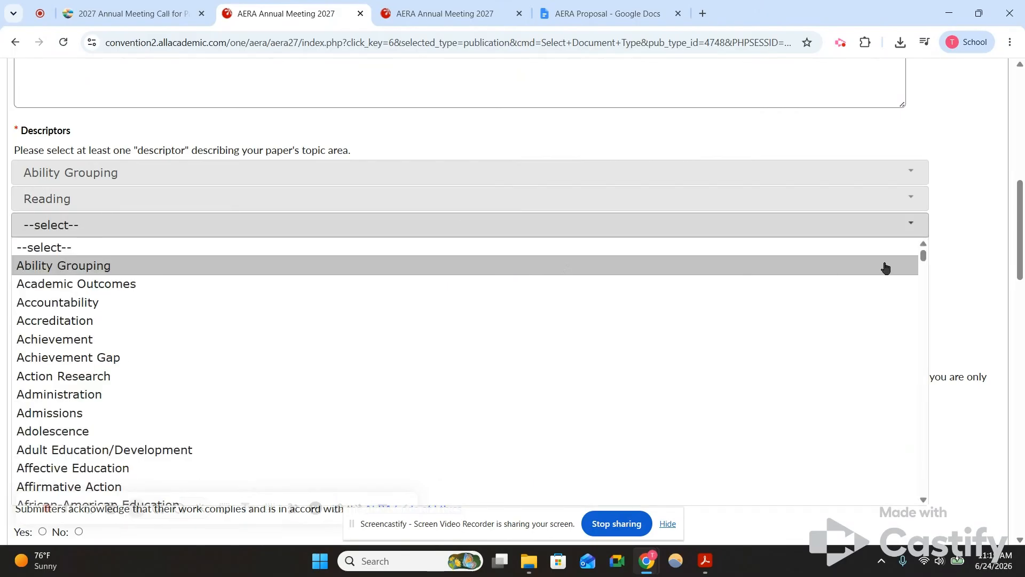
pyautogui.moveTo(924, 255); pyautogui.dragTo(860, 252)
pyautogui.click(222, 228)
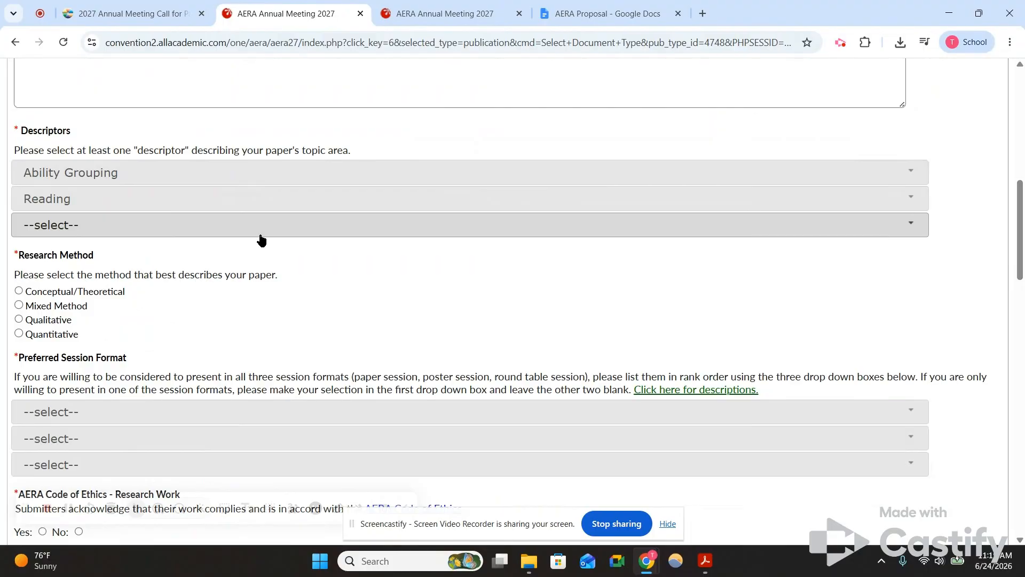
# Step: Choose Quantitative as the research method and rank the preferred session formats as Paper Session, Roundtable Session, Poster Session
pyautogui.click(19, 334)
pyautogui.scroll(-4, 386, 247)
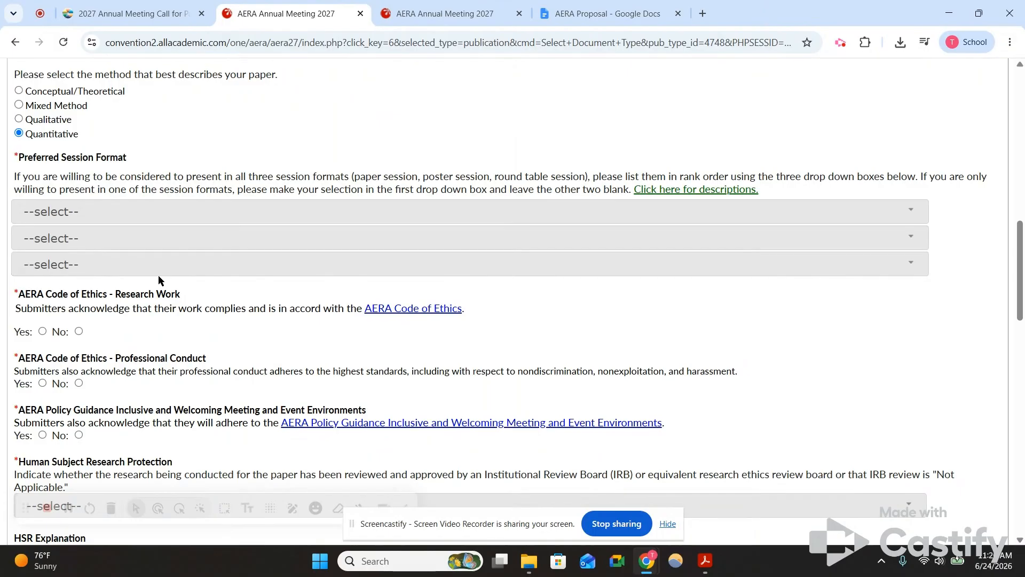
pyautogui.click(168, 215)
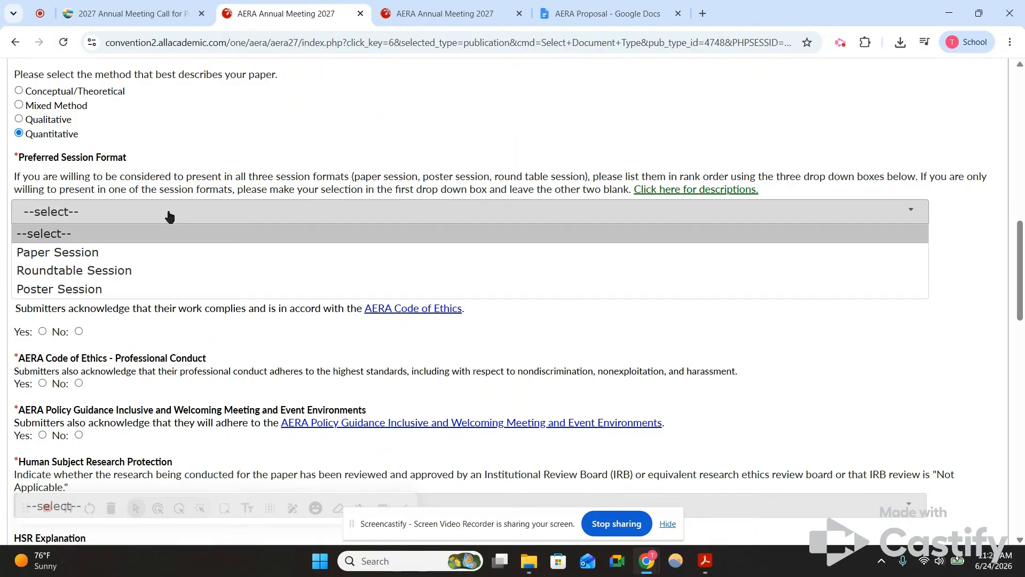
pyautogui.click(123, 252)
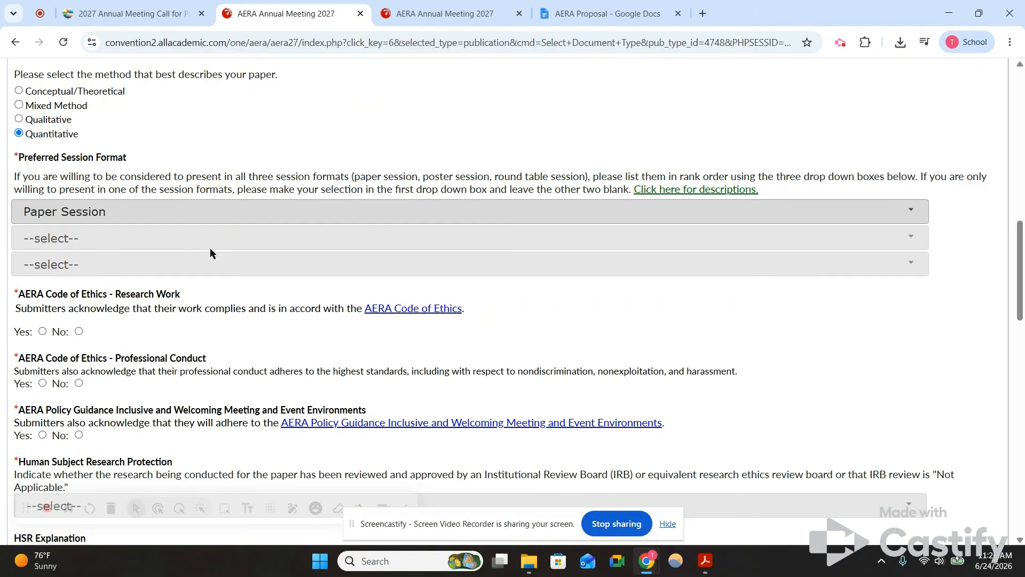
pyautogui.click(252, 241)
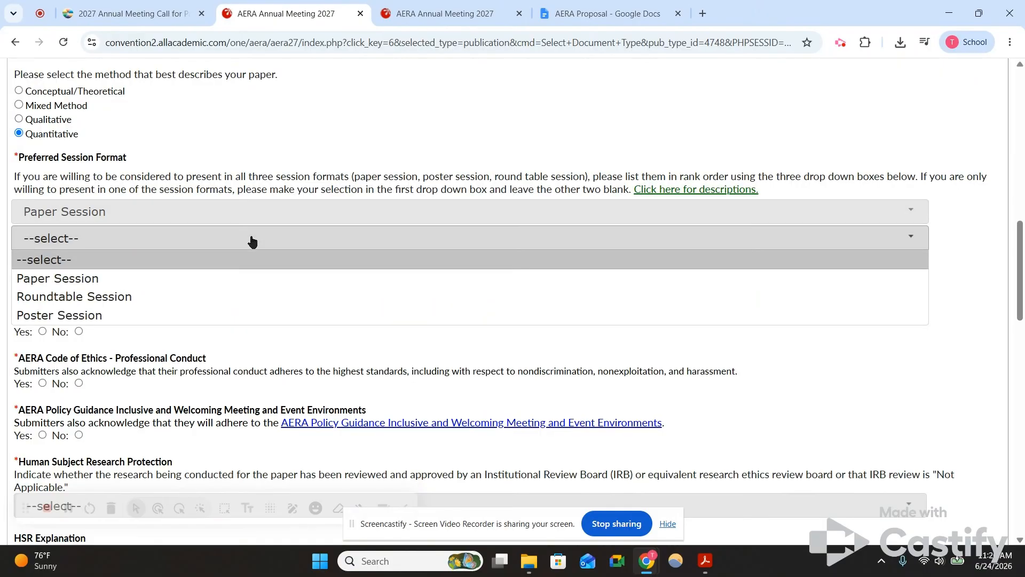
pyautogui.click(243, 293)
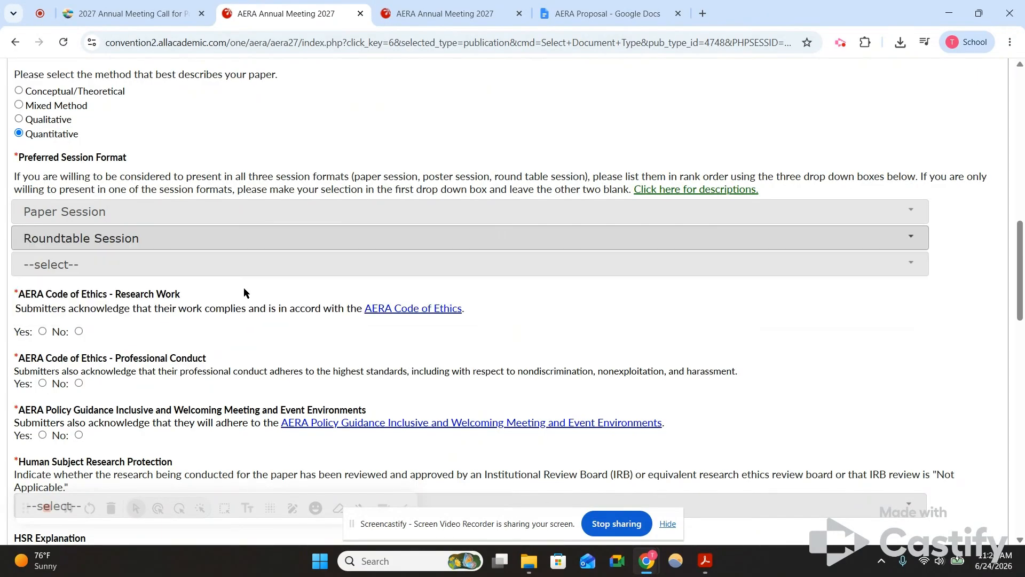
pyautogui.click(270, 264)
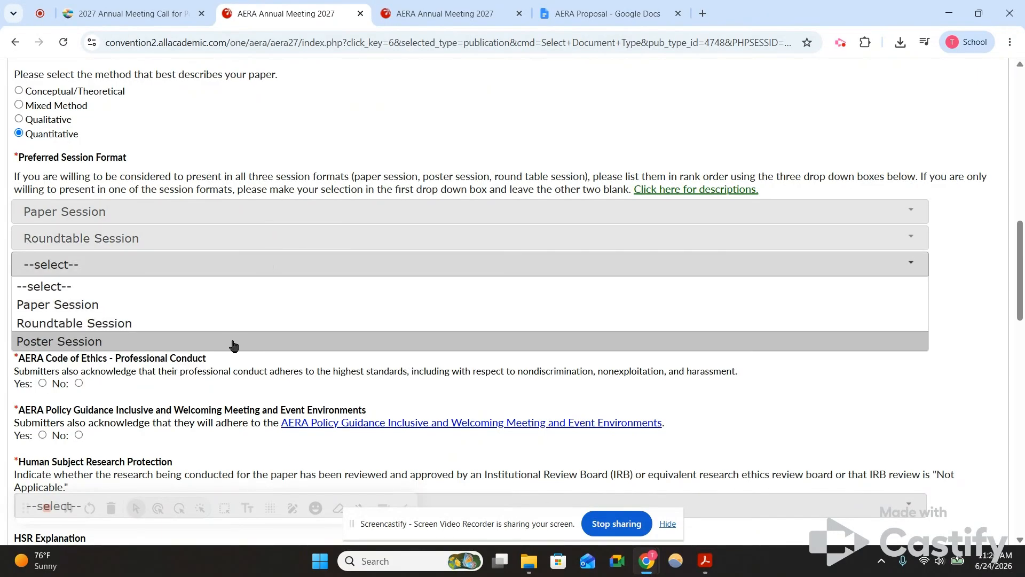
pyautogui.click(233, 342)
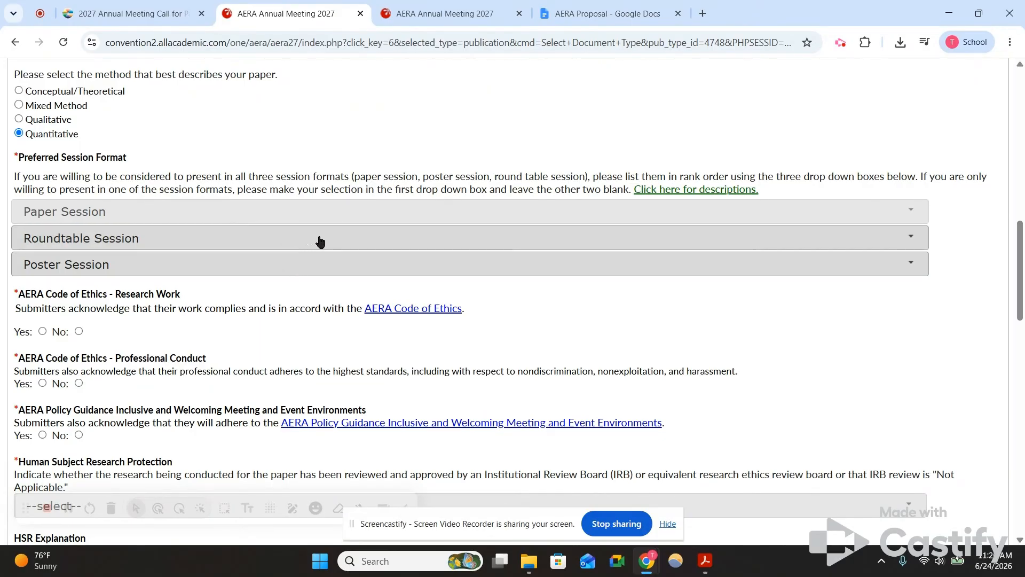
# Step: Answer Yes to both AERA Code of Ethics acknowledgments and to the Inclusive and Welcoming Meeting policy guidance
pyautogui.scroll(-2, 596, 246)
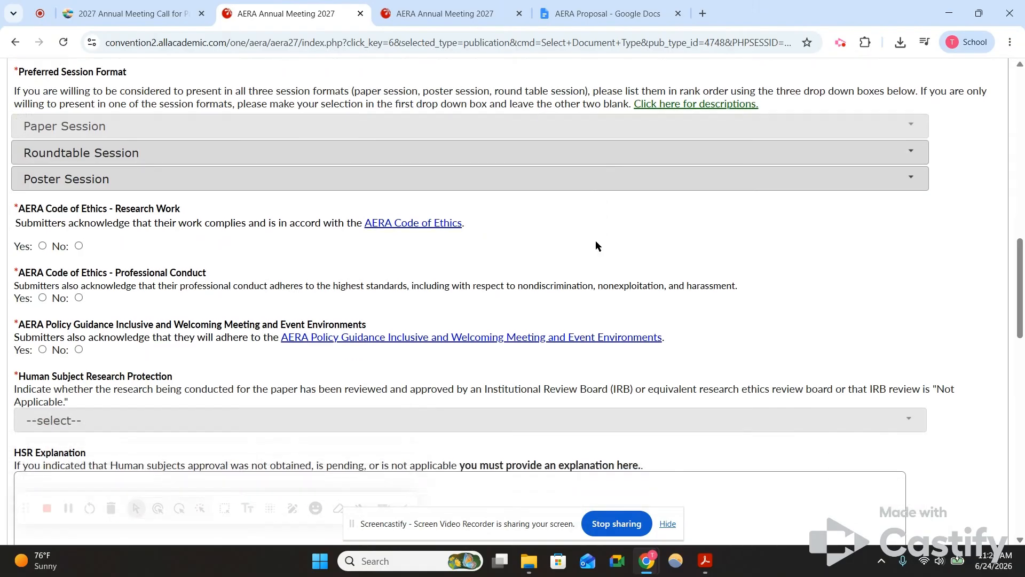
pyautogui.scroll(-1, 596, 246)
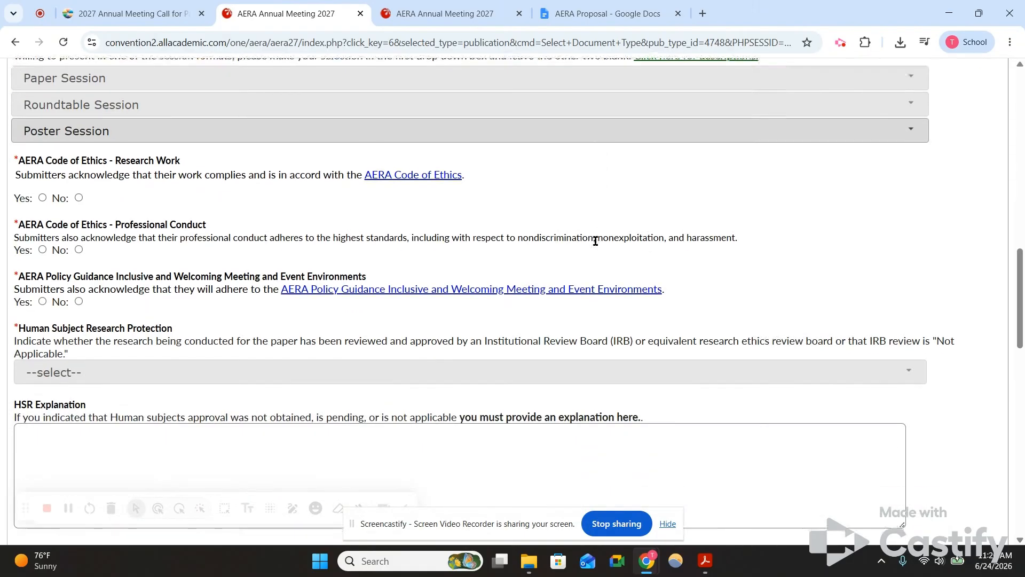
pyautogui.click(43, 198)
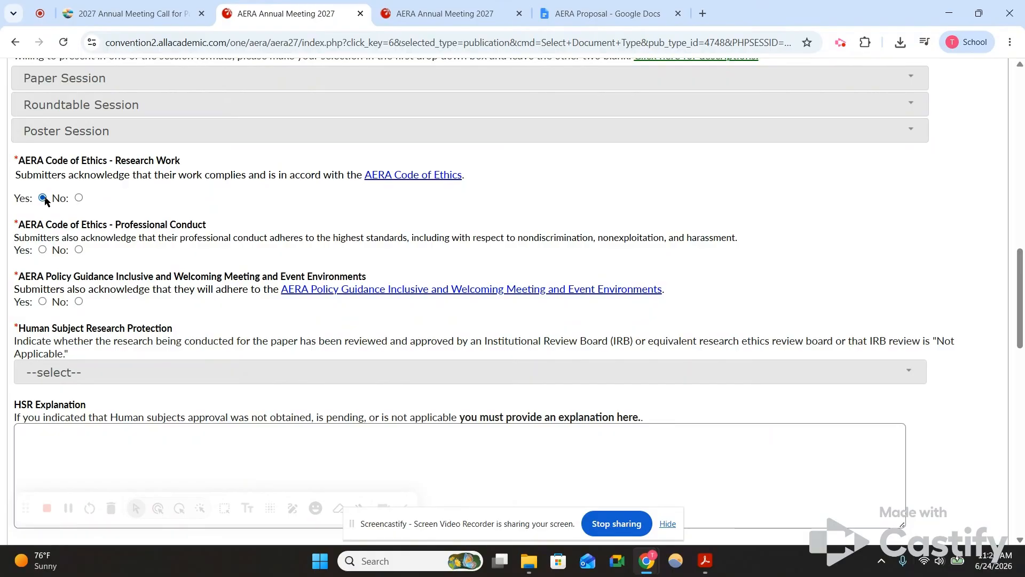
pyautogui.click(43, 250)
# Step: Set Human Subject Research Protection to Yes, indicating that the research was reviewed and approved by an Institutional Review Board
pyautogui.scroll(-4, 230, 250)
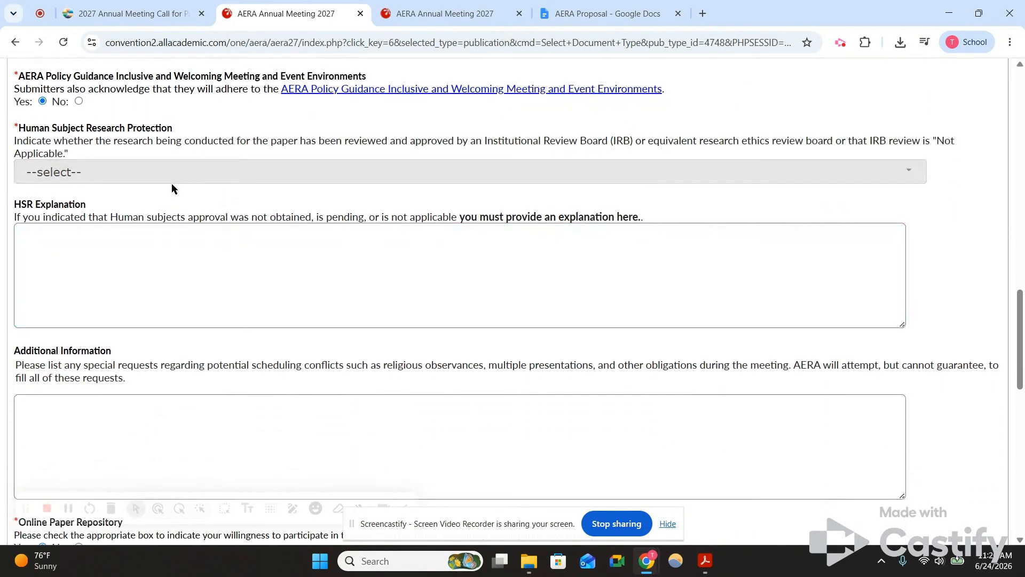
pyautogui.click(172, 173)
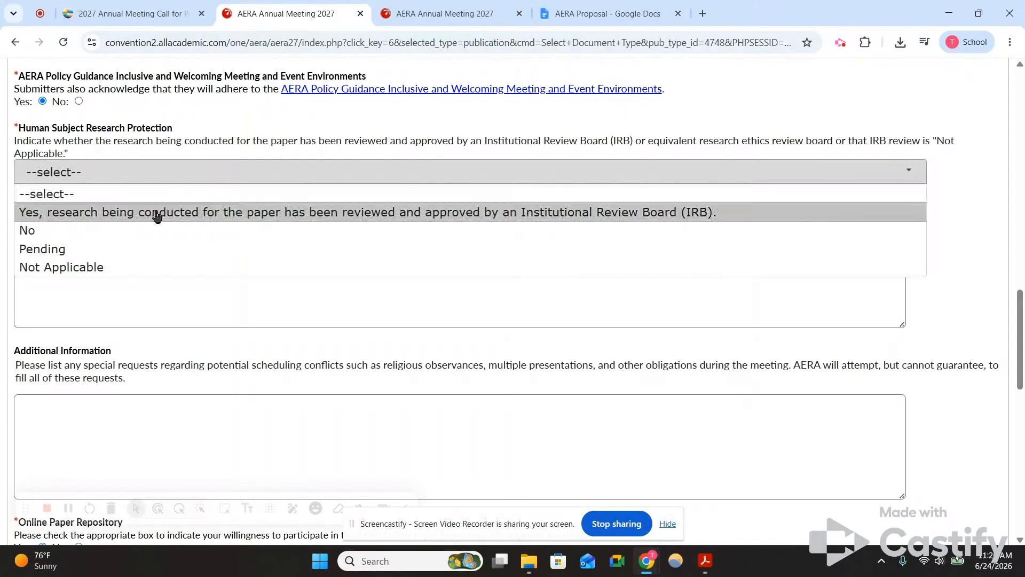
pyautogui.click(157, 215)
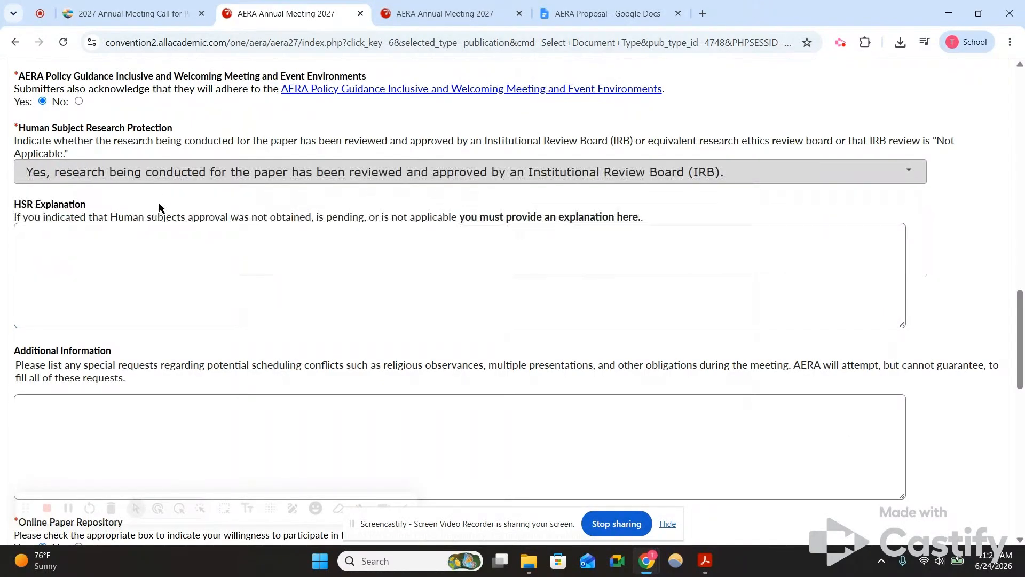
pyautogui.click(175, 177)
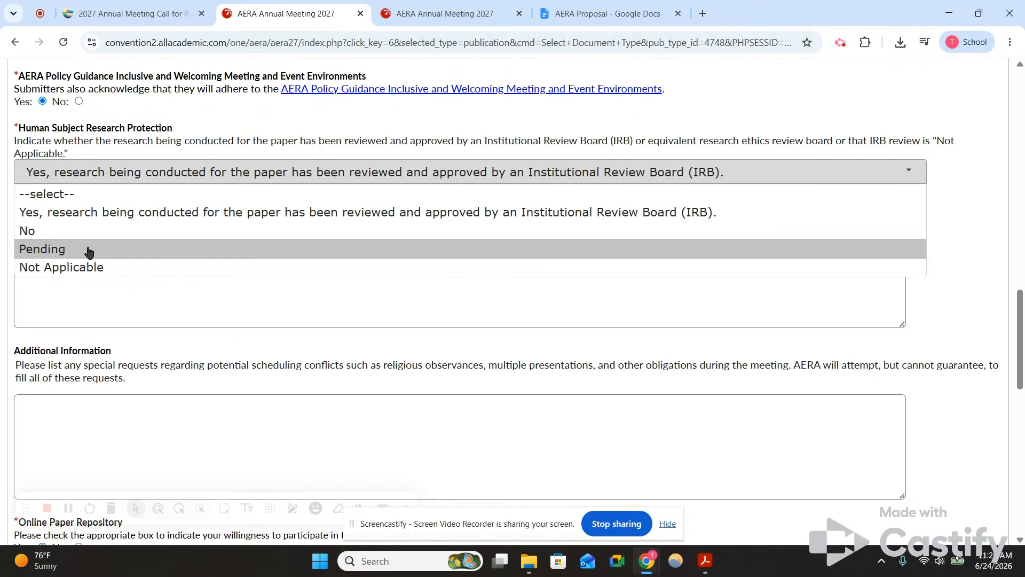
pyautogui.click(134, 216)
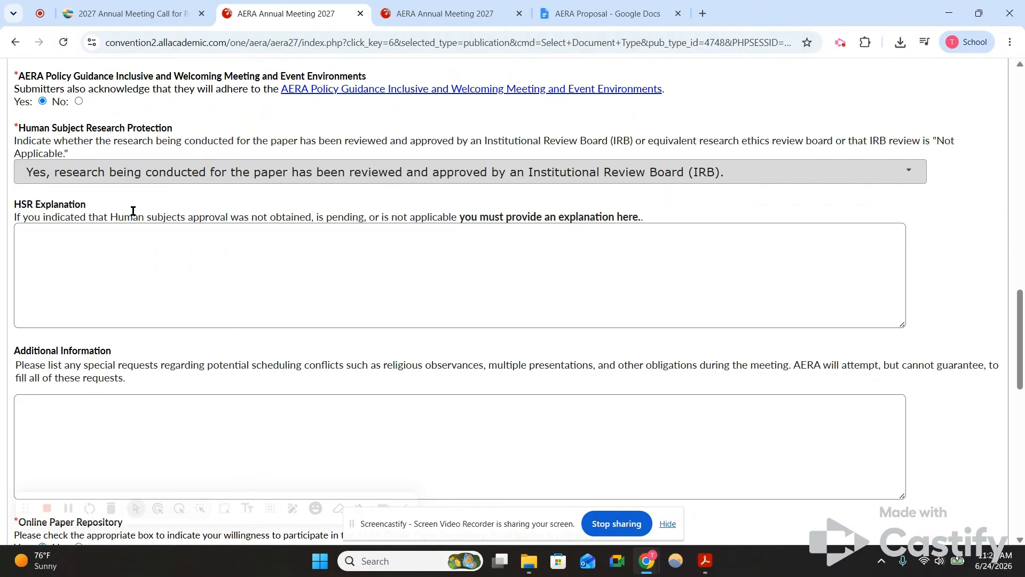
# Step: Review the optional HSR Explanation and Additional Information fields, including the instructions on scheduling conflicts and special requests
pyautogui.click(30, 239)
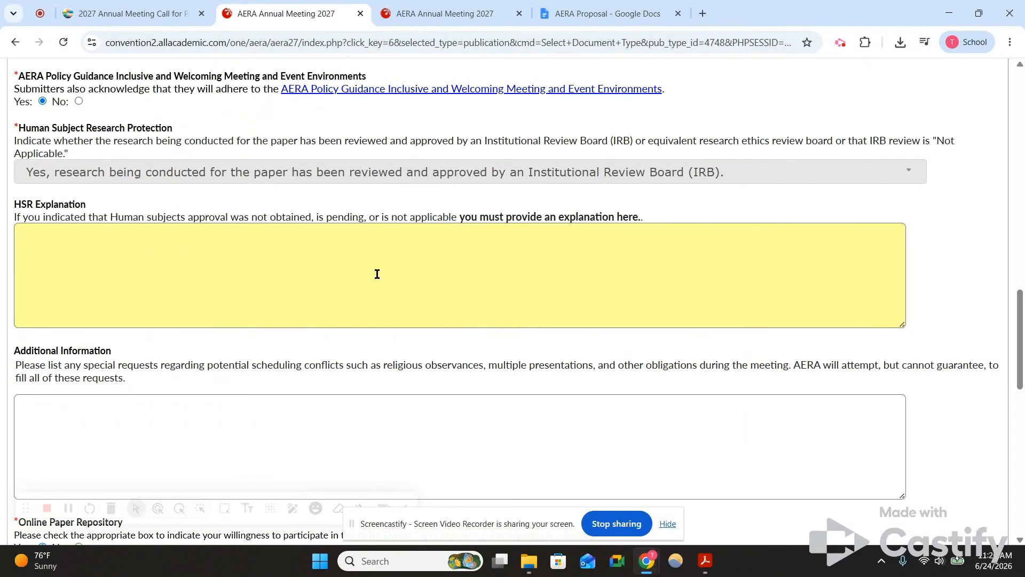
pyautogui.scroll(-4, 371, 275)
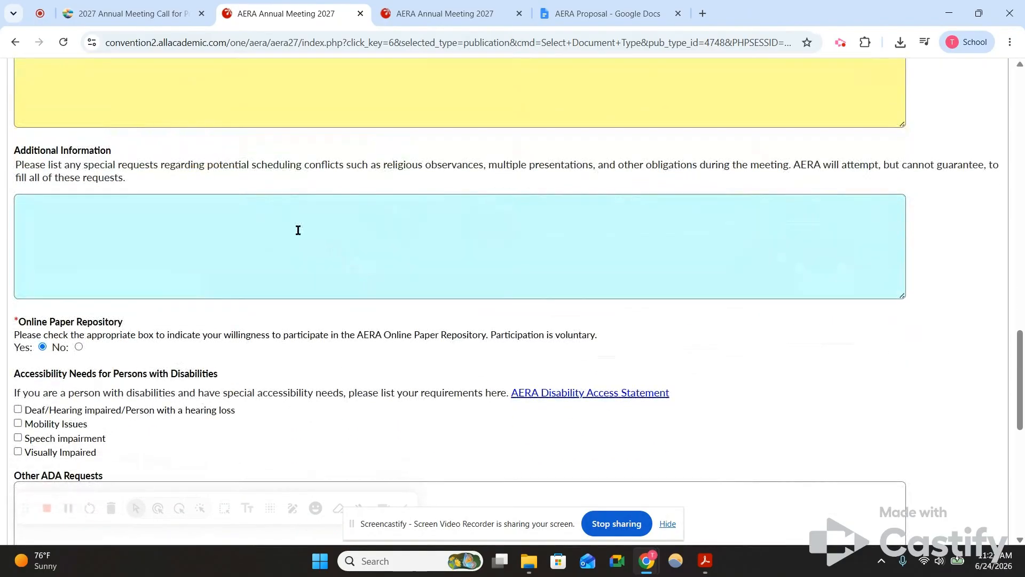
pyautogui.click(52, 211)
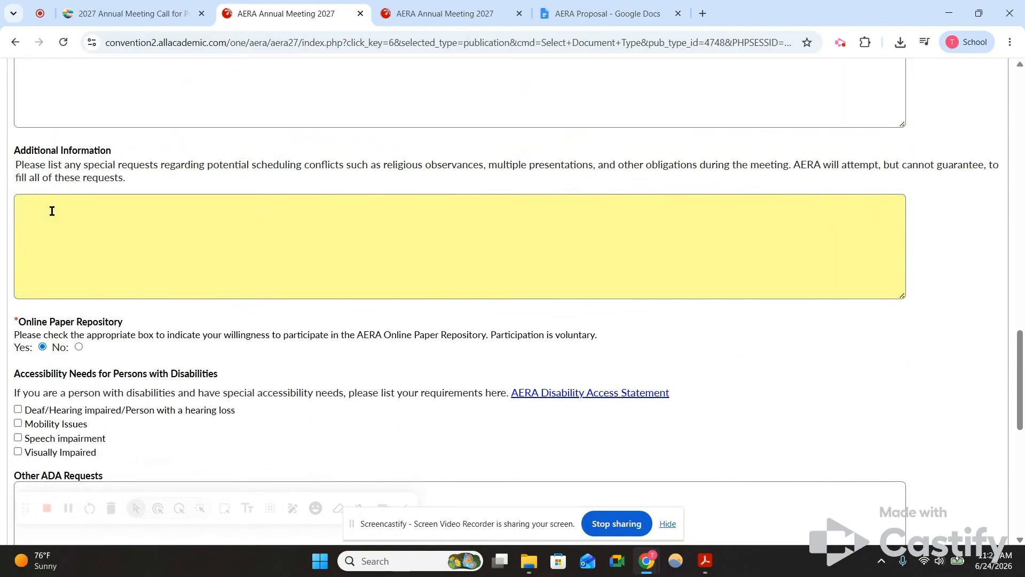
pyautogui.moveTo(85, 163); pyautogui.dragTo(340, 174)
pyautogui.moveTo(451, 174); pyautogui.dragTo(492, 166)
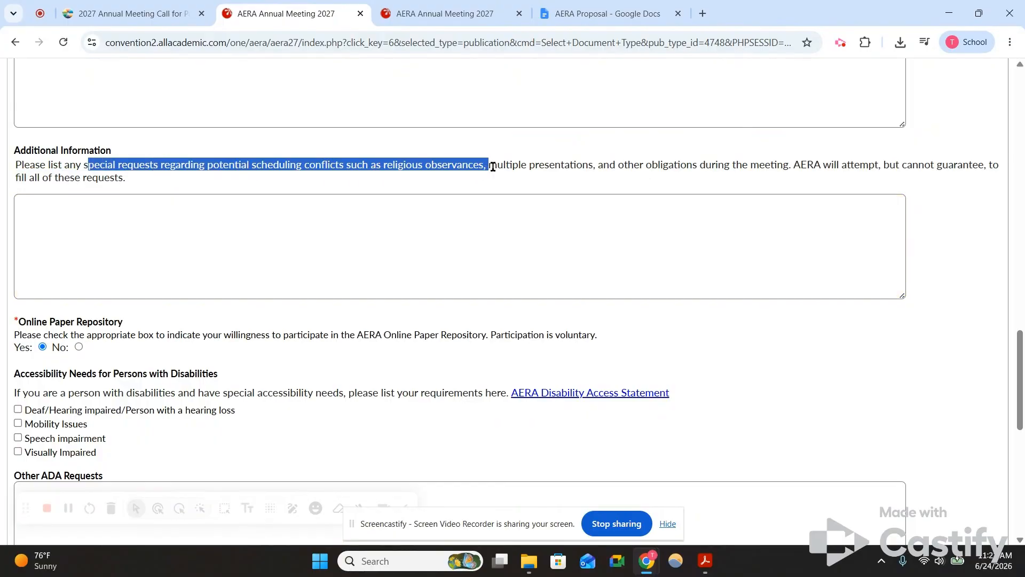
pyautogui.click(382, 217)
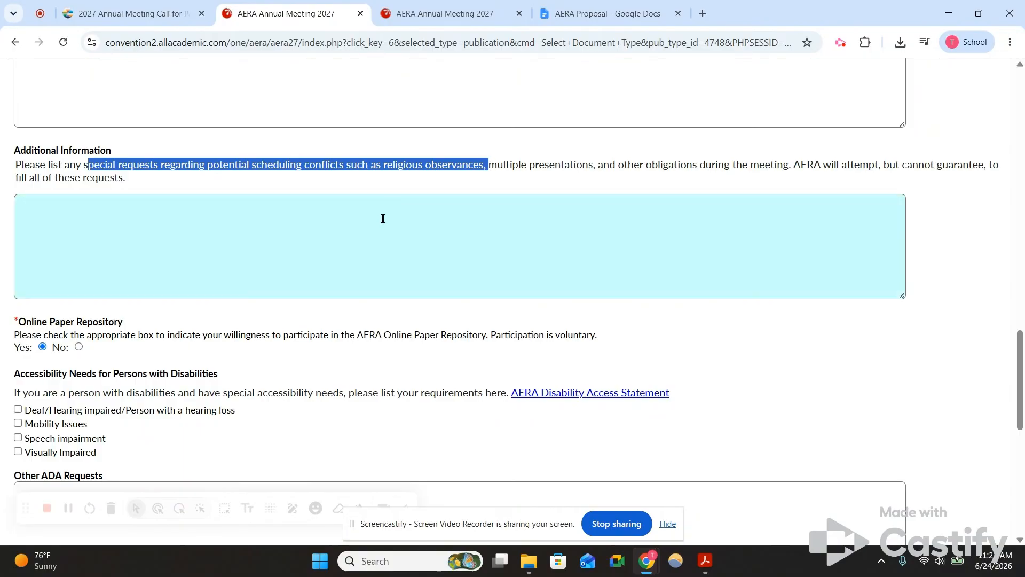
# Step: Answer Yes to participation in the AERA Online Paper Repository
pyautogui.scroll(-3, 390, 212)
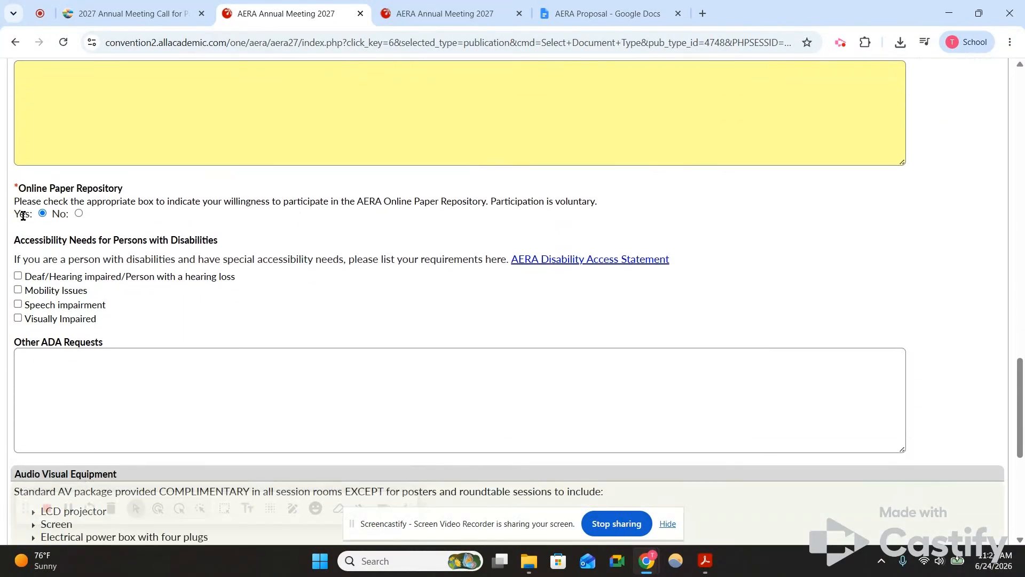
pyautogui.click(43, 213)
pyautogui.click(79, 213)
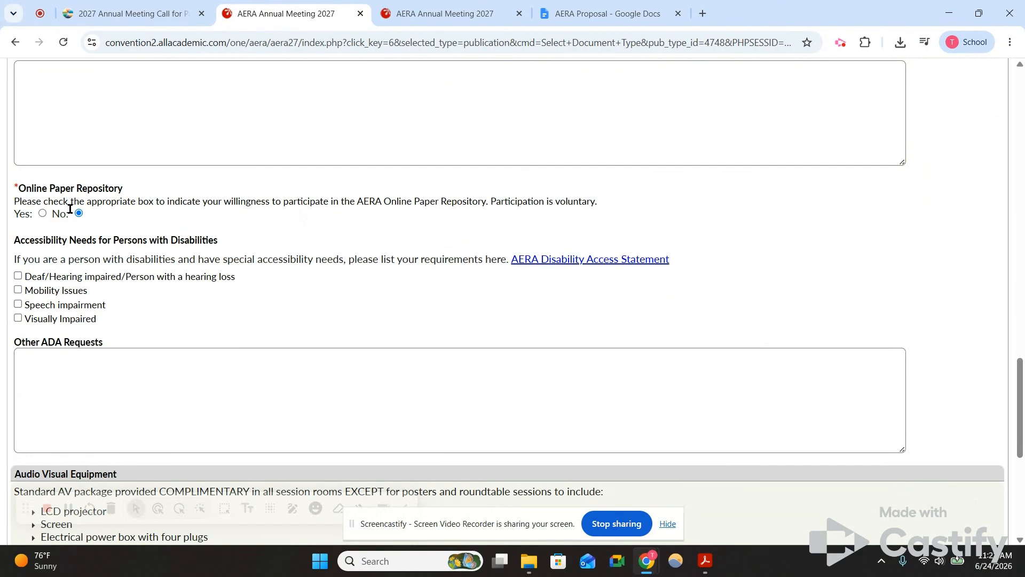
pyautogui.click(43, 214)
# Step: Leave the accessibility, ADA and audio-visual requests blank, answer Yes to the Video Recording and Photography Waiver, and continue to author selection
pyautogui.scroll(-2, 259, 268)
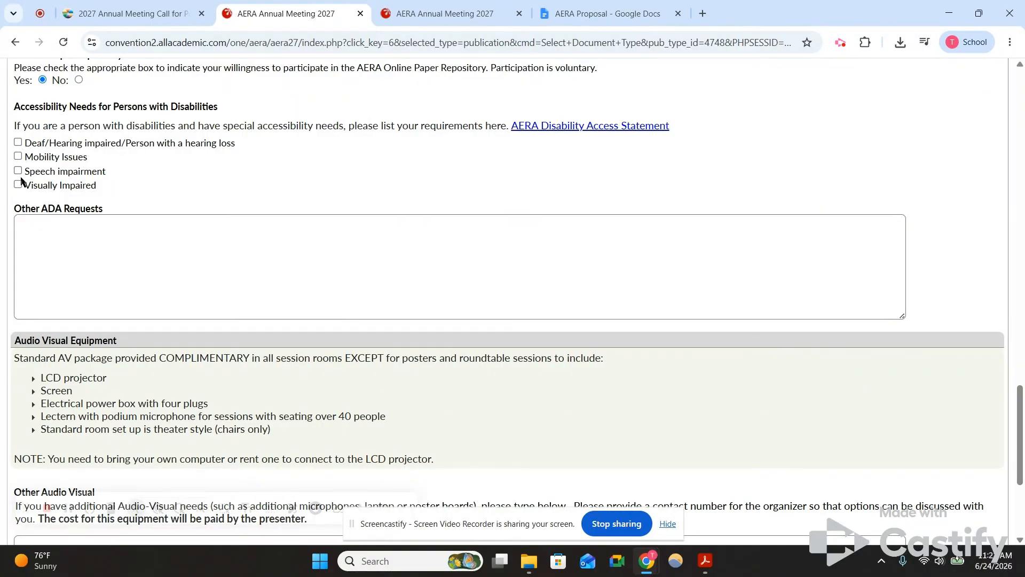
pyautogui.click(26, 230)
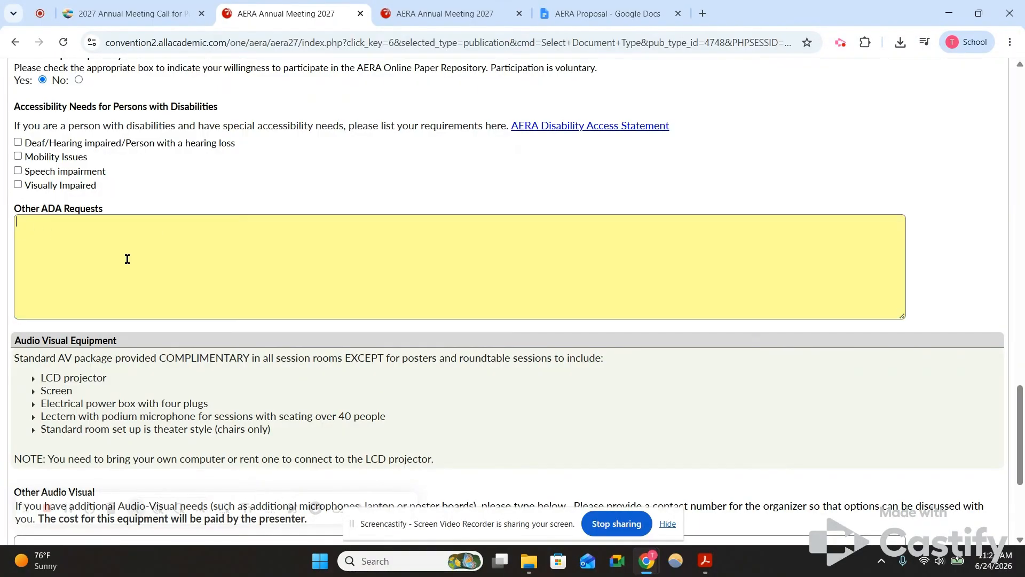
pyautogui.scroll(-4, 128, 261)
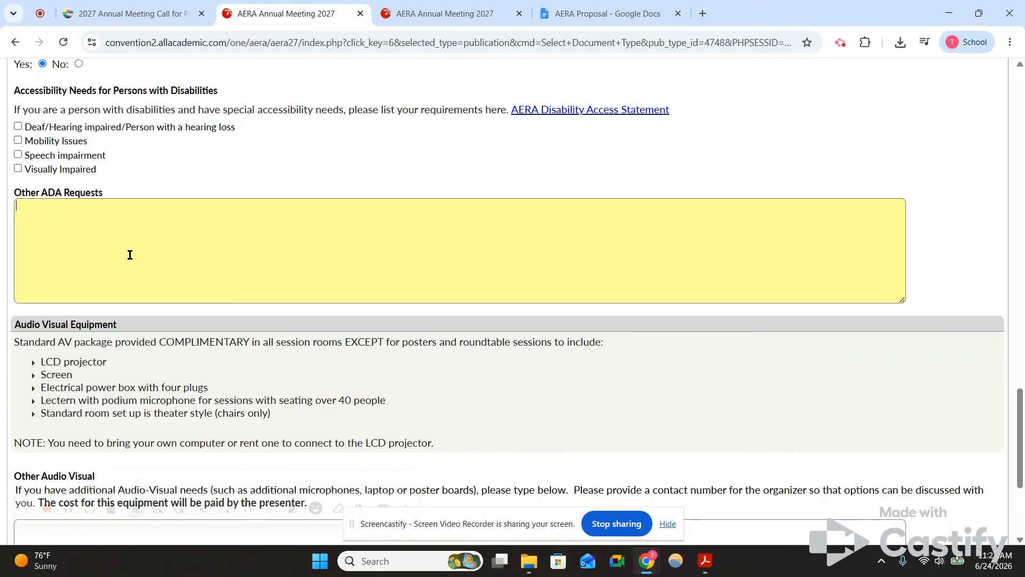
pyautogui.scroll(-1, 128, 253)
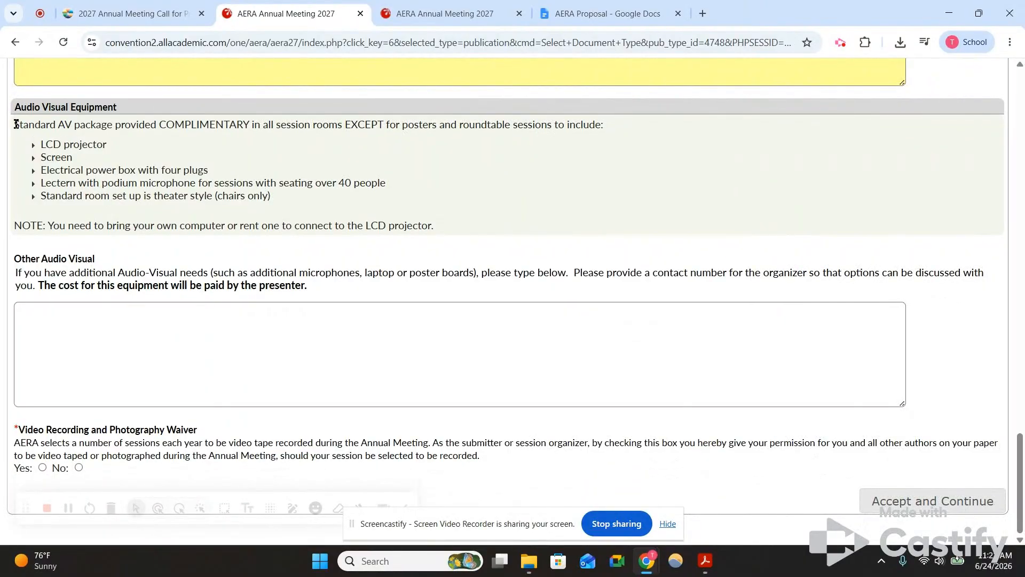
pyautogui.moveTo(16, 123); pyautogui.dragTo(386, 197)
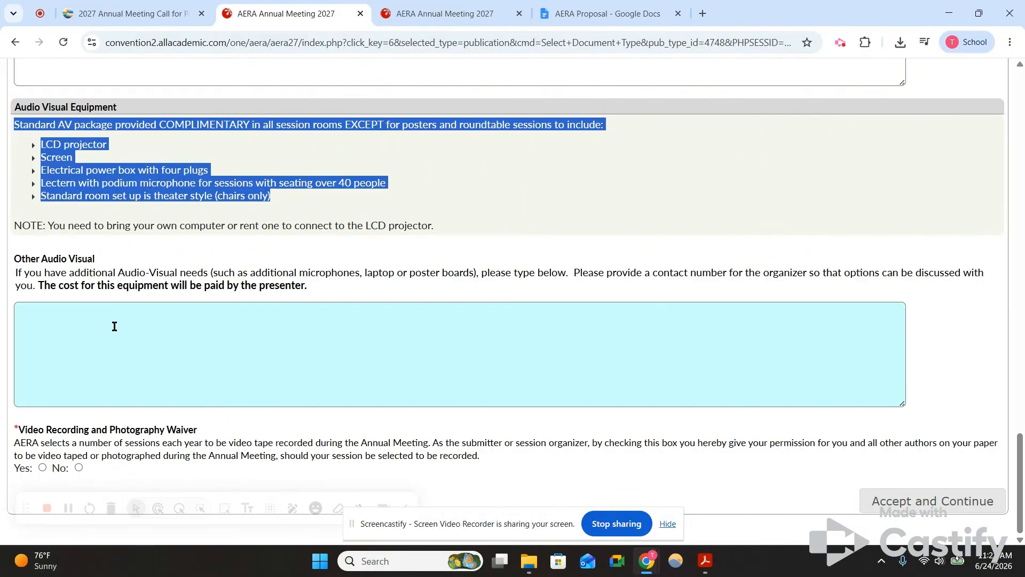
pyautogui.click(114, 325)
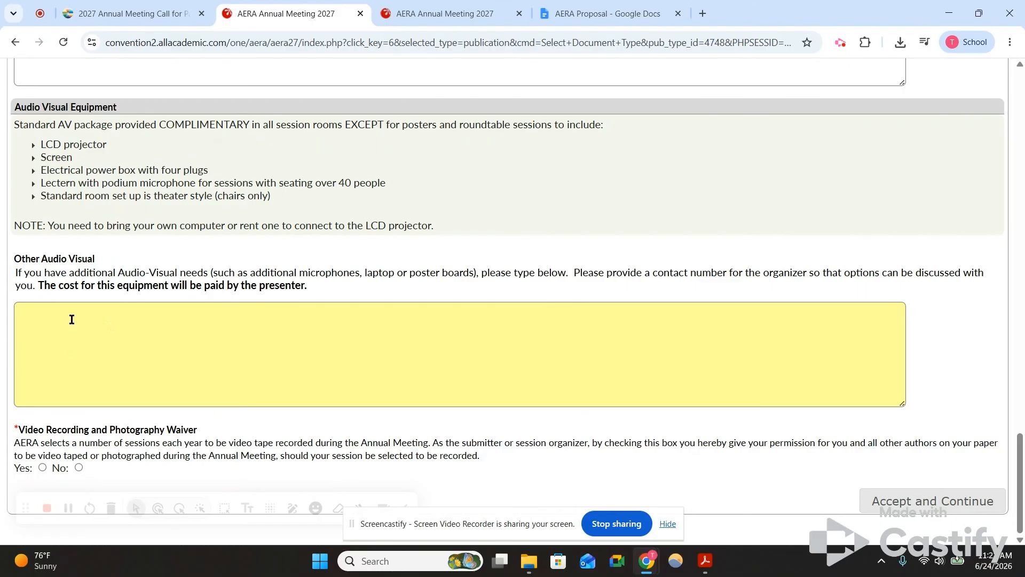
pyautogui.moveTo(309, 284); pyautogui.dragTo(38, 289)
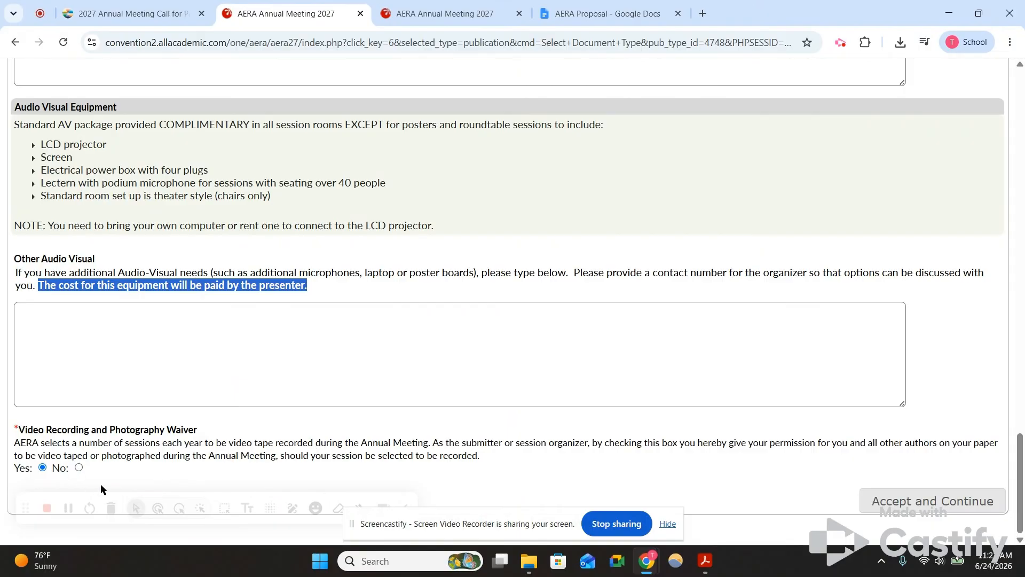
pyautogui.click(929, 502)
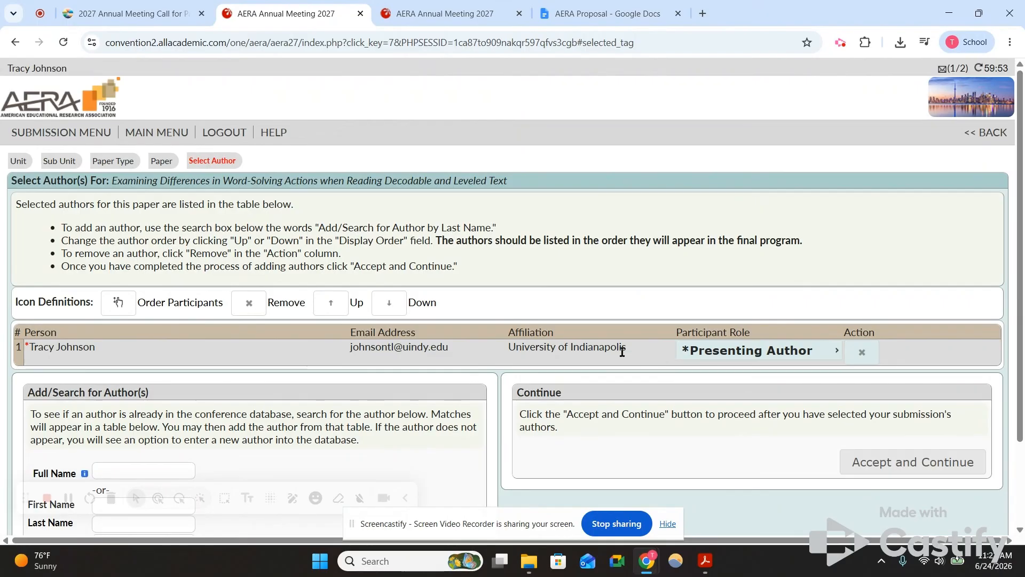
# Step: Review the author search and ordering options, keep the presenting author as the only listed author, and accept the author list
pyautogui.scroll(-1, 577, 302)
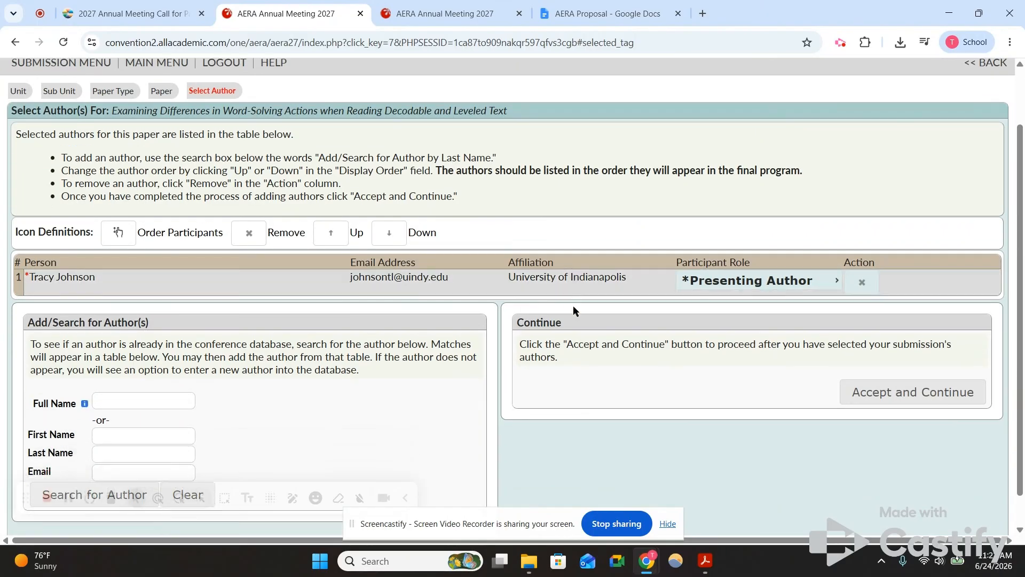
pyautogui.scroll(-1, 573, 307)
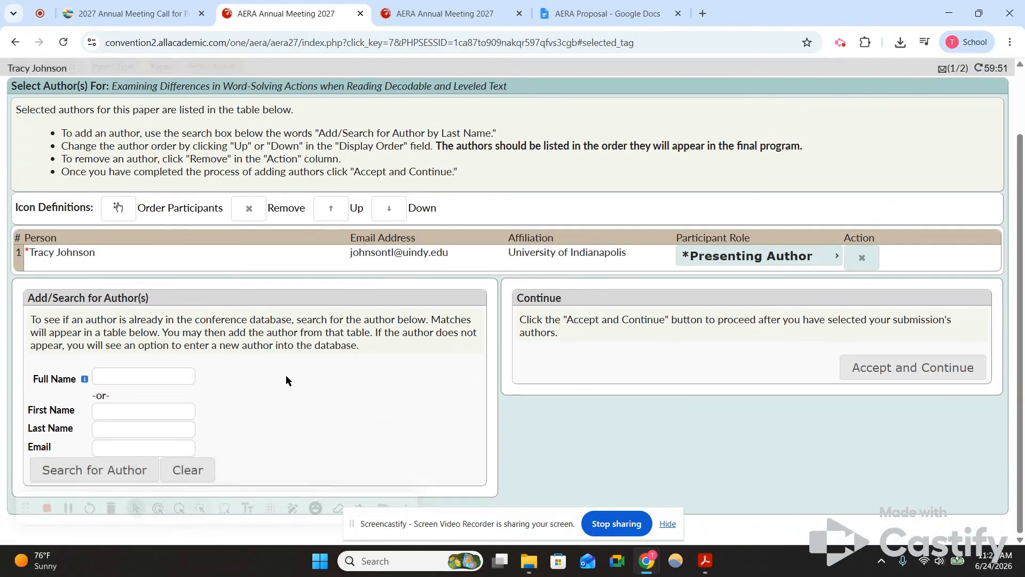
pyautogui.click(103, 376)
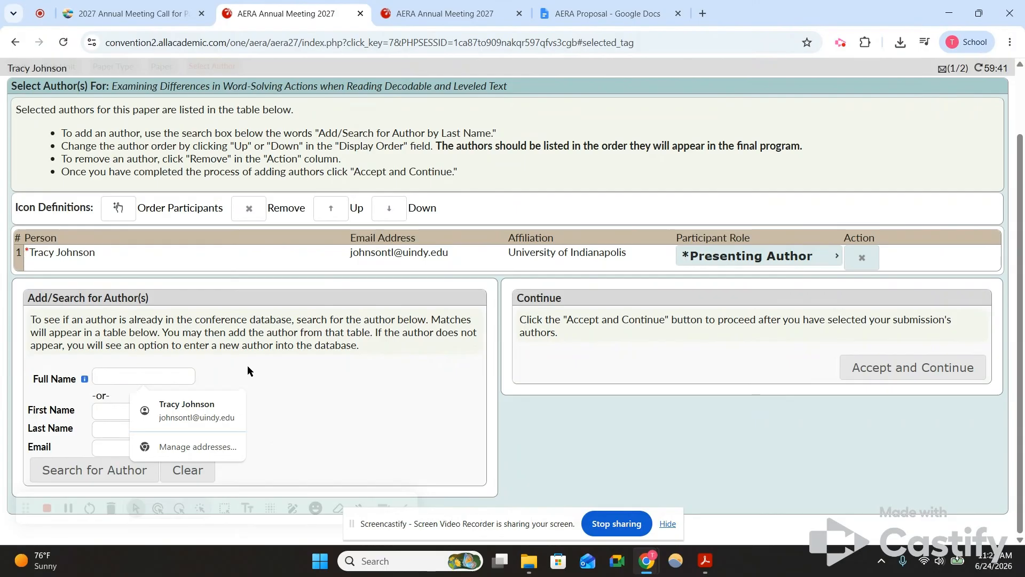
pyautogui.moveTo(291, 317); pyautogui.dragTo(125, 319)
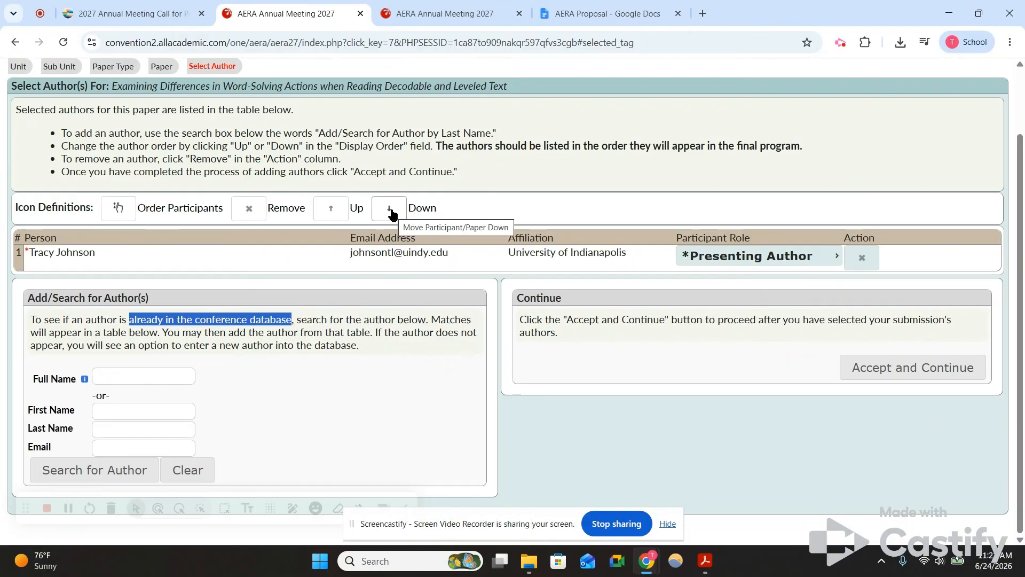
pyautogui.click(903, 368)
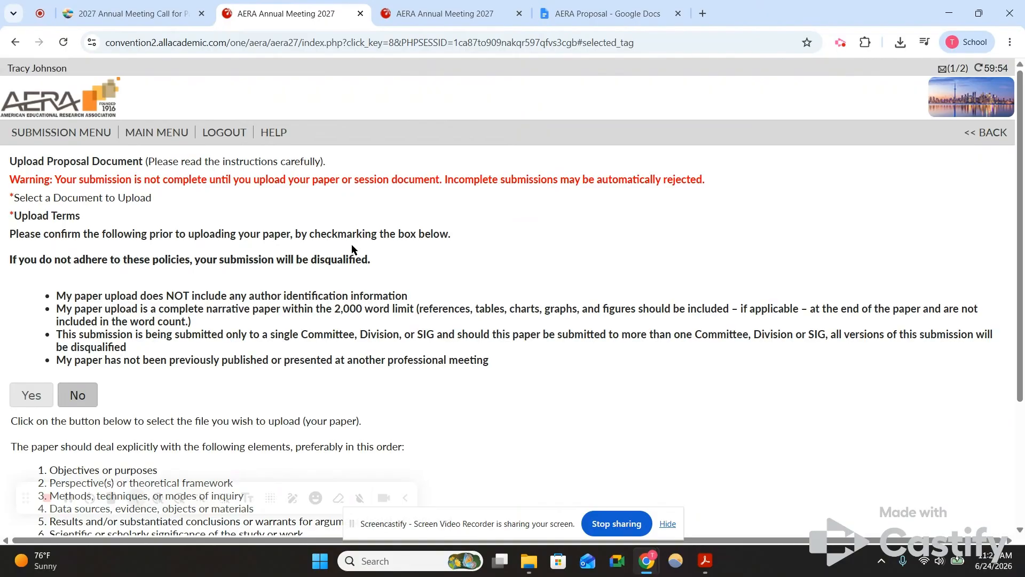
# Step: Read the upload terms on author anonymity, the 2,000-word limit and single-unit submission, and confirm them with Yes
pyautogui.scroll(-2, 352, 247)
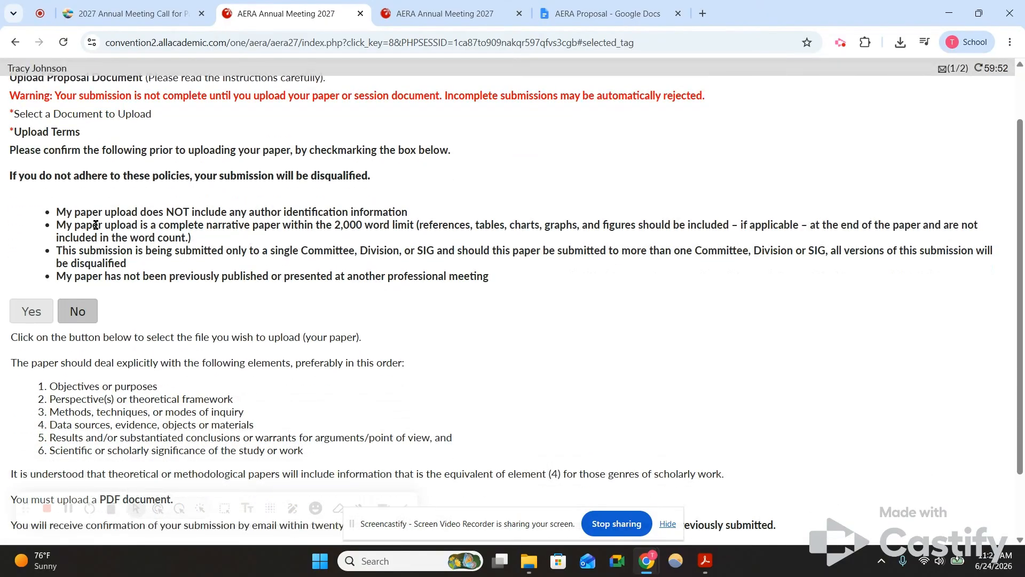
pyautogui.moveTo(57, 209); pyautogui.dragTo(465, 292)
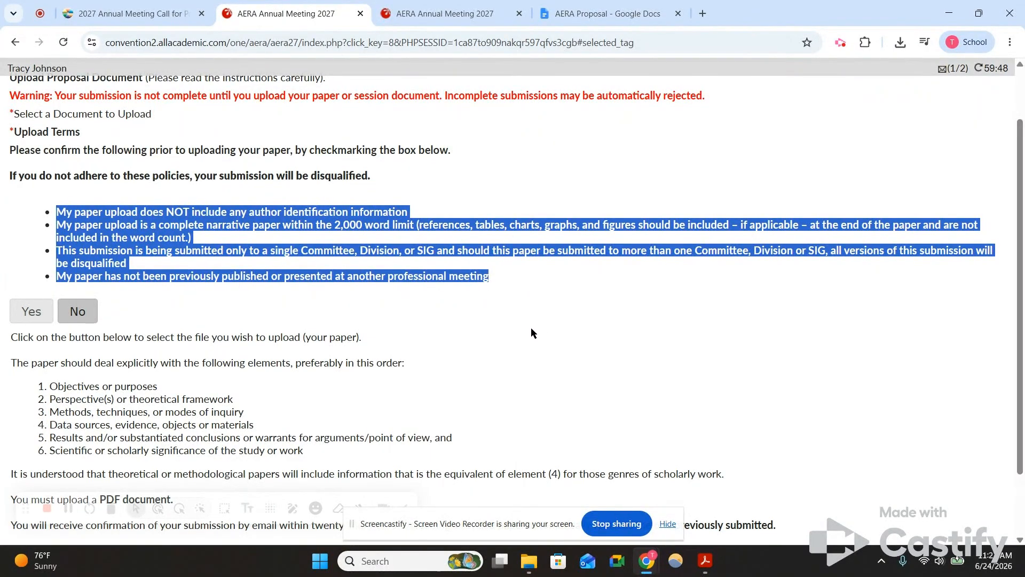
pyautogui.click(459, 228)
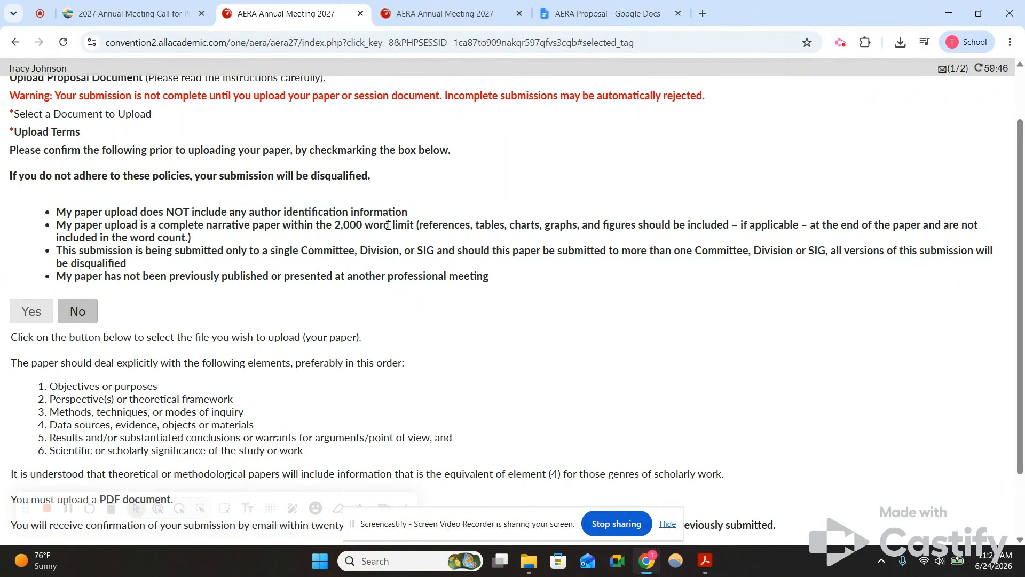
pyautogui.moveTo(418, 224); pyautogui.dragTo(864, 236)
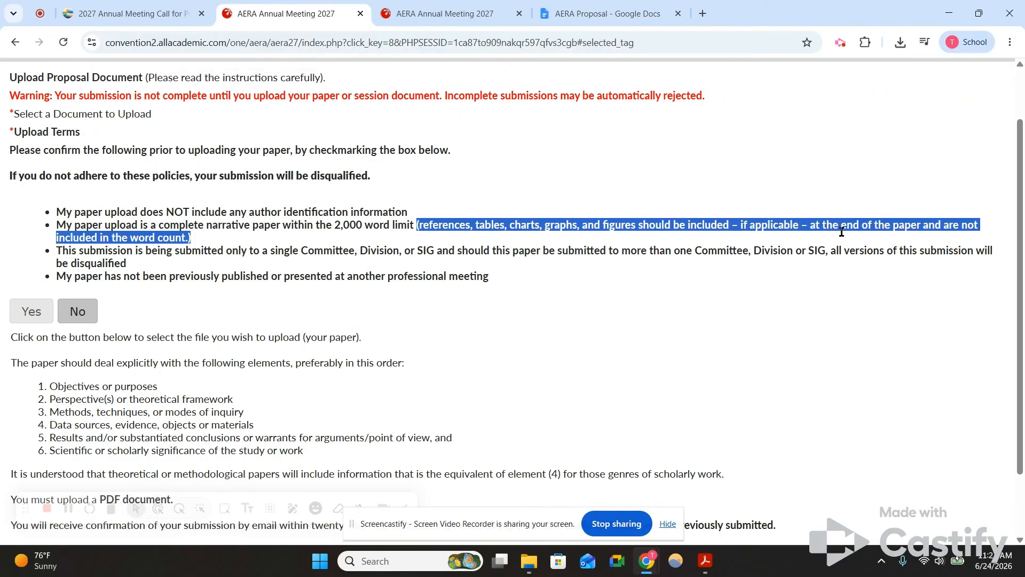
pyautogui.click(960, 221)
pyautogui.moveTo(942, 221); pyautogui.dragTo(983, 236)
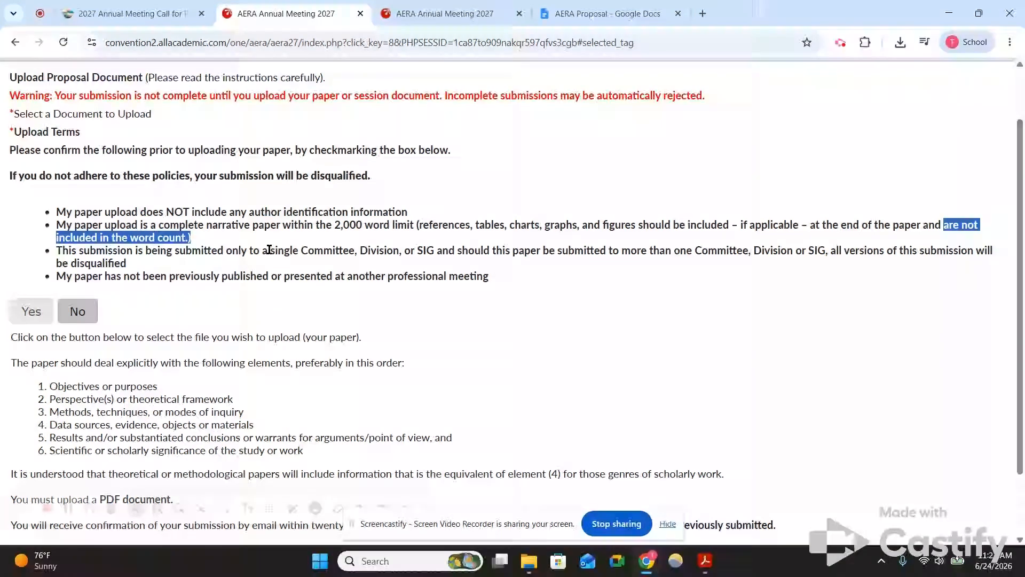
pyautogui.moveTo(270, 249); pyautogui.dragTo(442, 251)
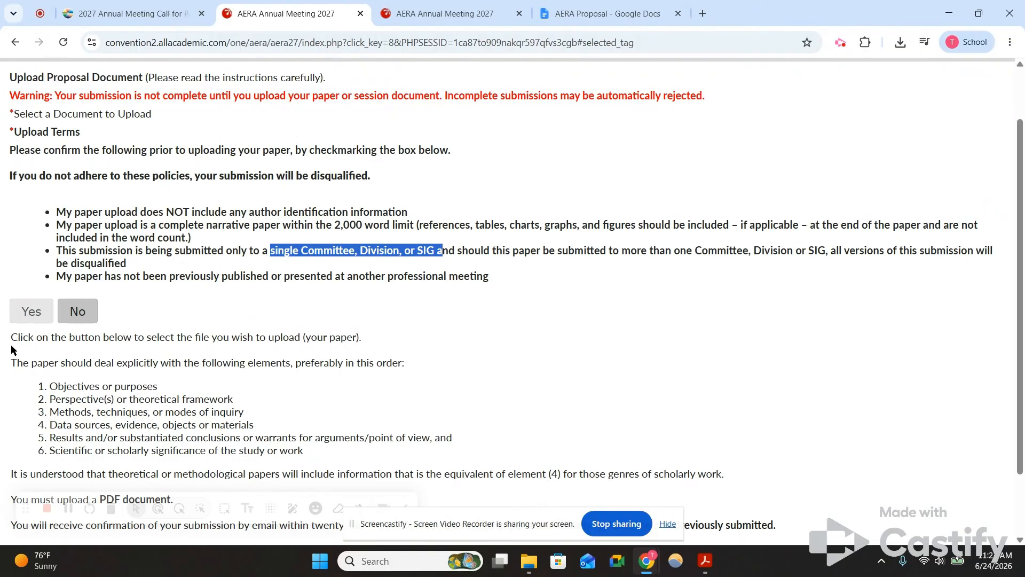
pyautogui.click(30, 315)
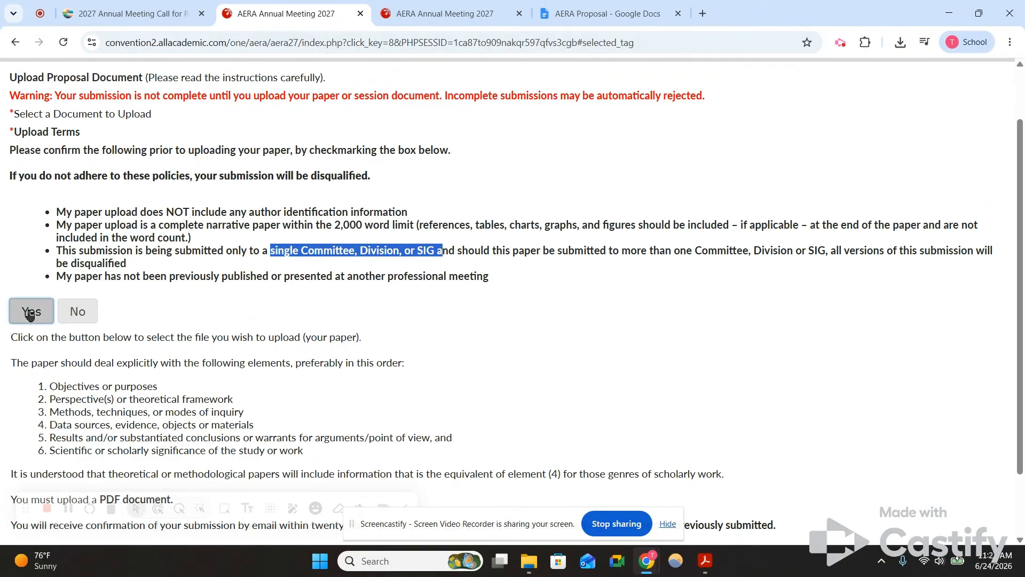
# Step: Review the required paper elements and PDF format, upload AERA Proposal.pdf from the Downloads folder, and continue to the submission summary
pyautogui.scroll(-1, 544, 200)
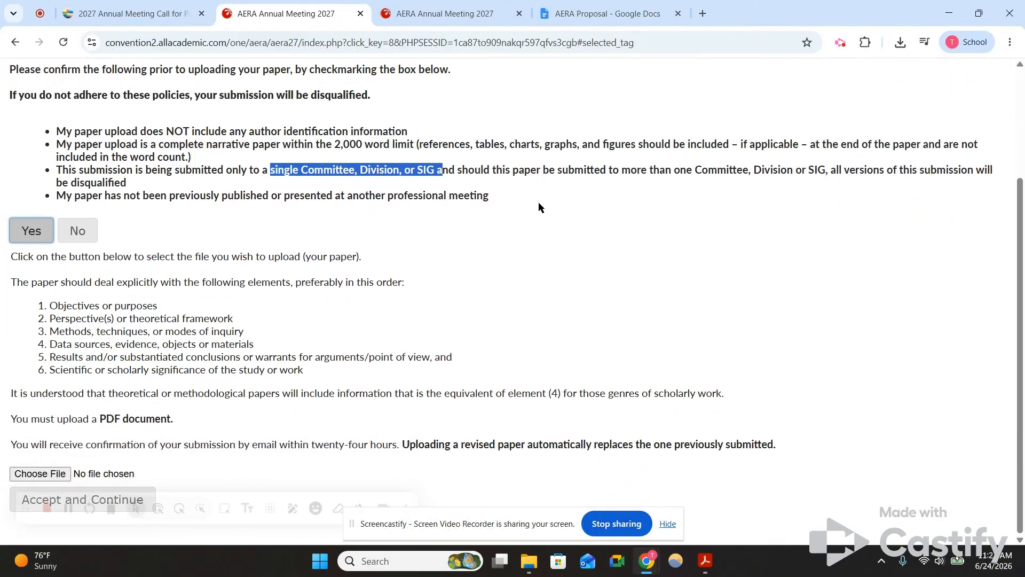
pyautogui.moveTo(50, 305); pyautogui.dragTo(303, 364)
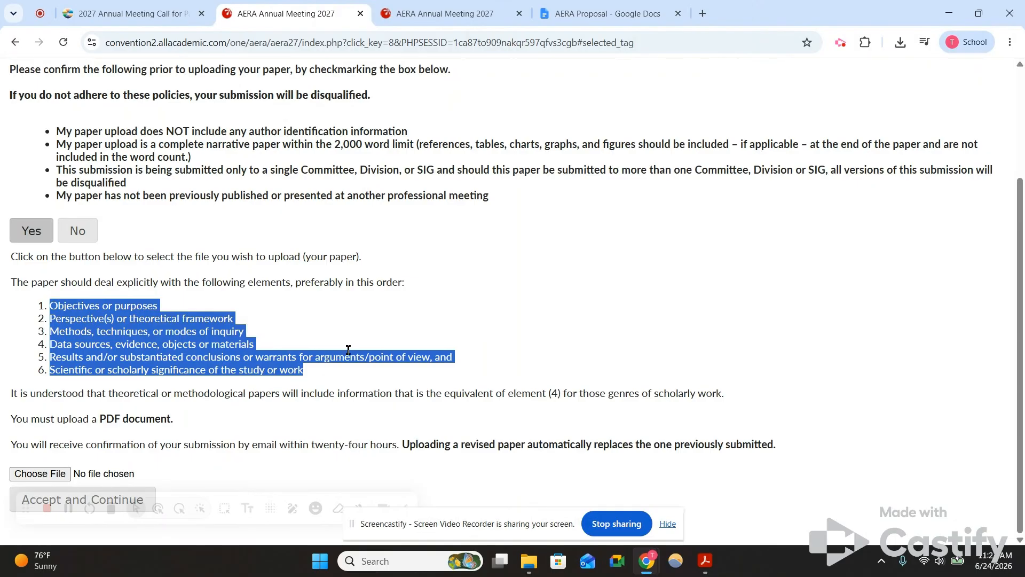
pyautogui.click(269, 344)
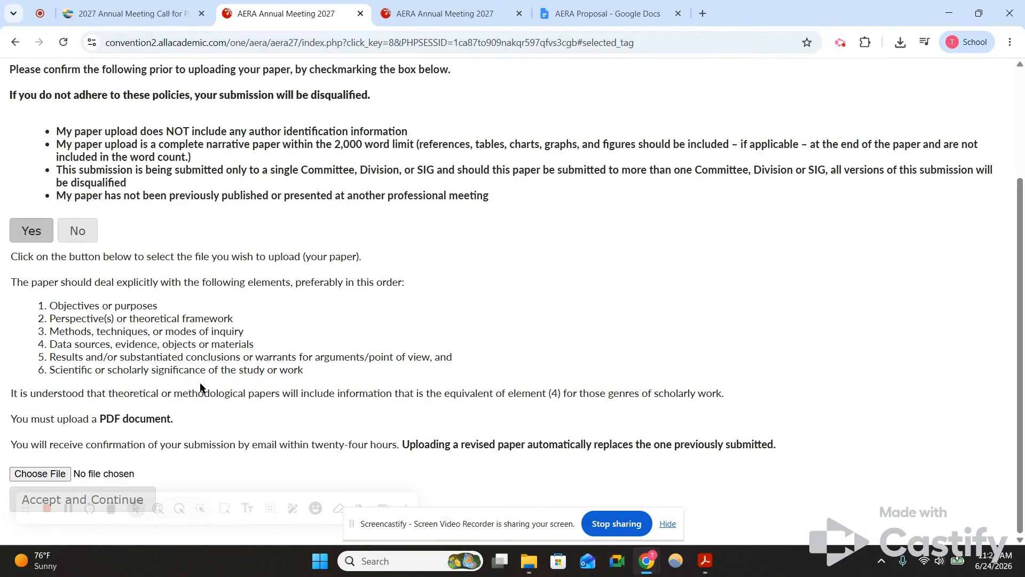
pyautogui.moveTo(101, 415); pyautogui.dragTo(163, 429)
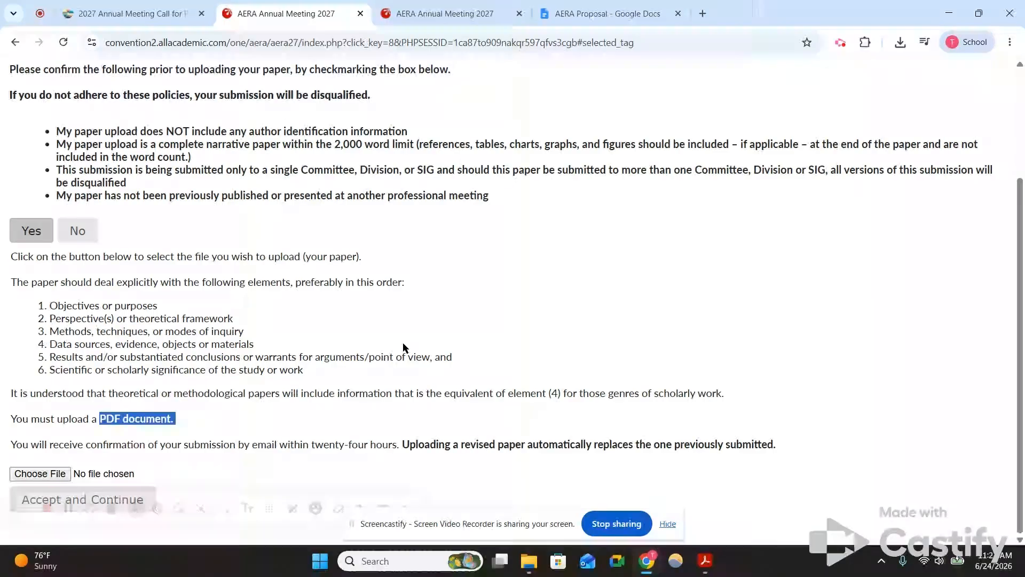
pyautogui.click(35, 474)
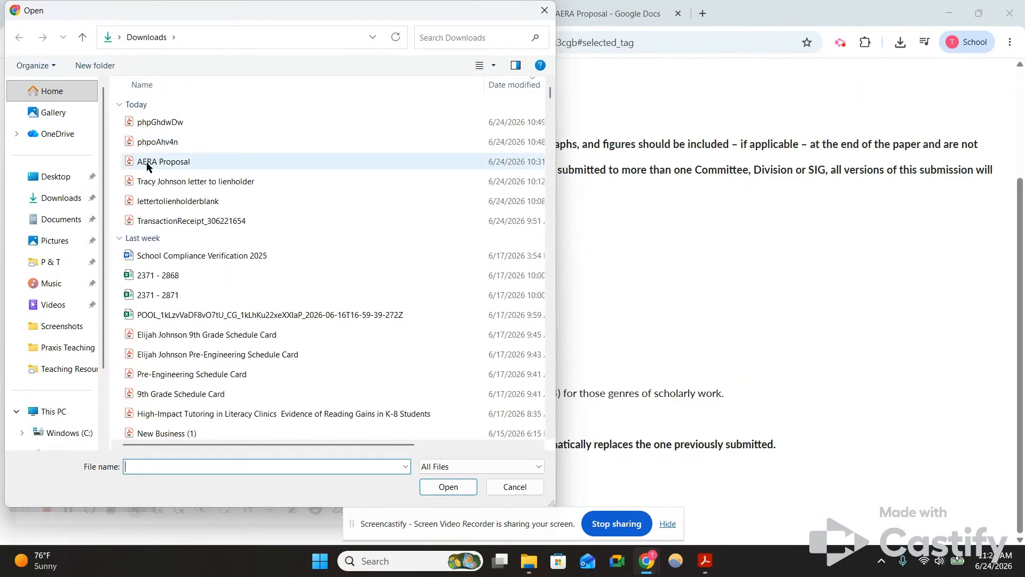
pyautogui.click(164, 167)
pyautogui.doubleClick(164, 167)
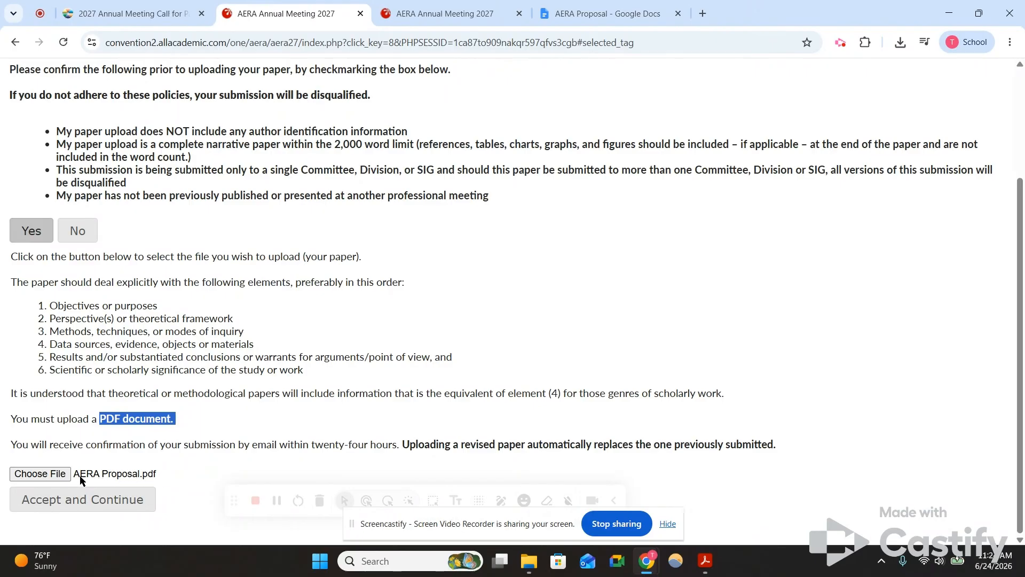
pyautogui.click(109, 499)
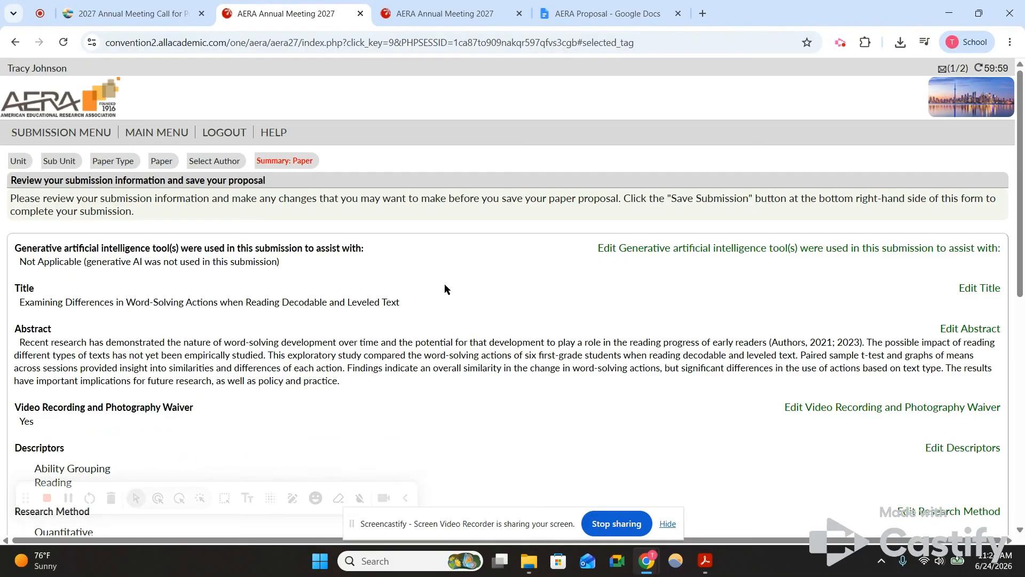
# Step: Review the submission summary from the generative AI statement and title through to the author and uploaded paper entries
pyautogui.scroll(-6, 747, 234)
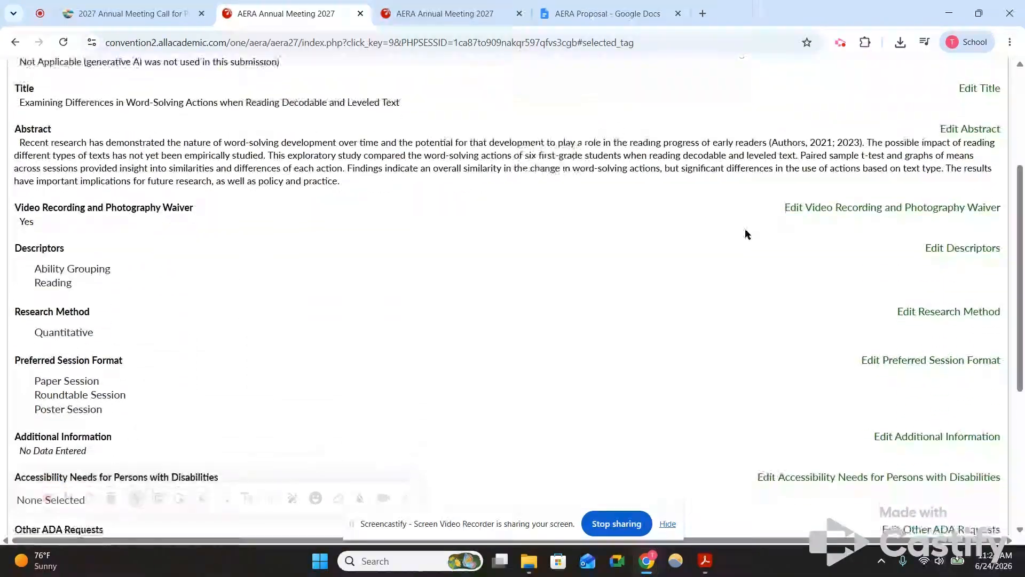
pyautogui.scroll(-2, 163, 238)
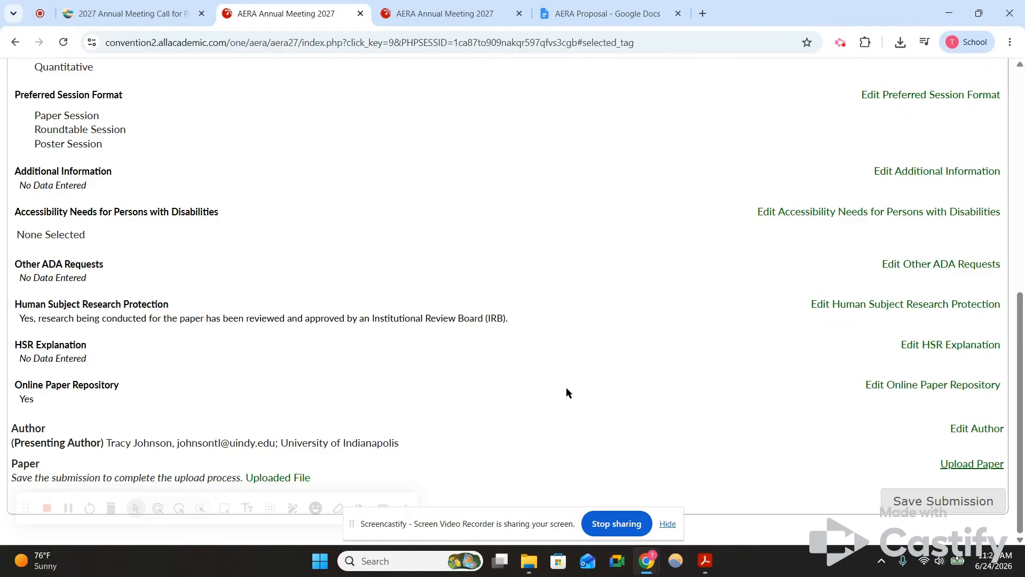
pyautogui.scroll(8, 567, 386)
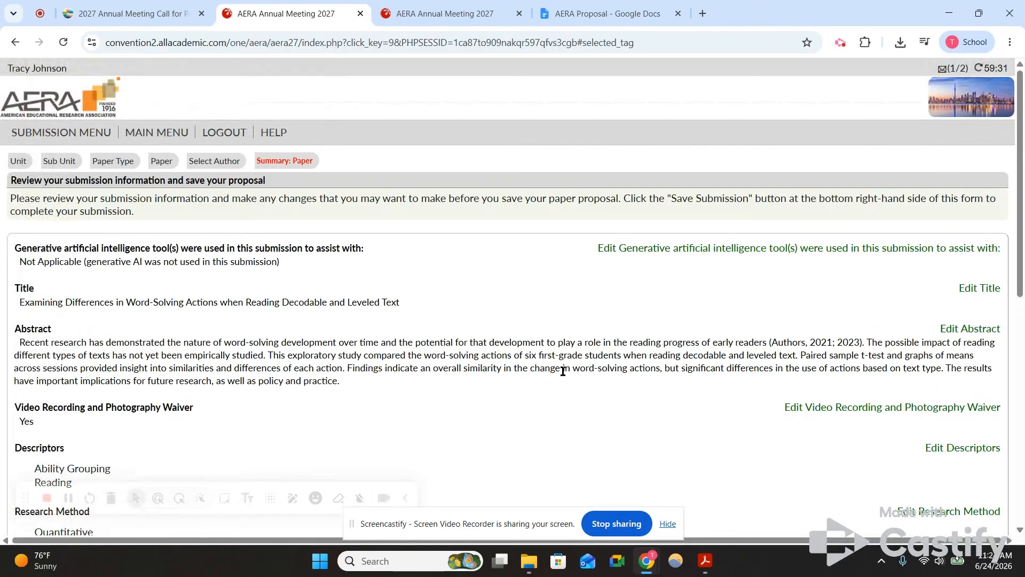